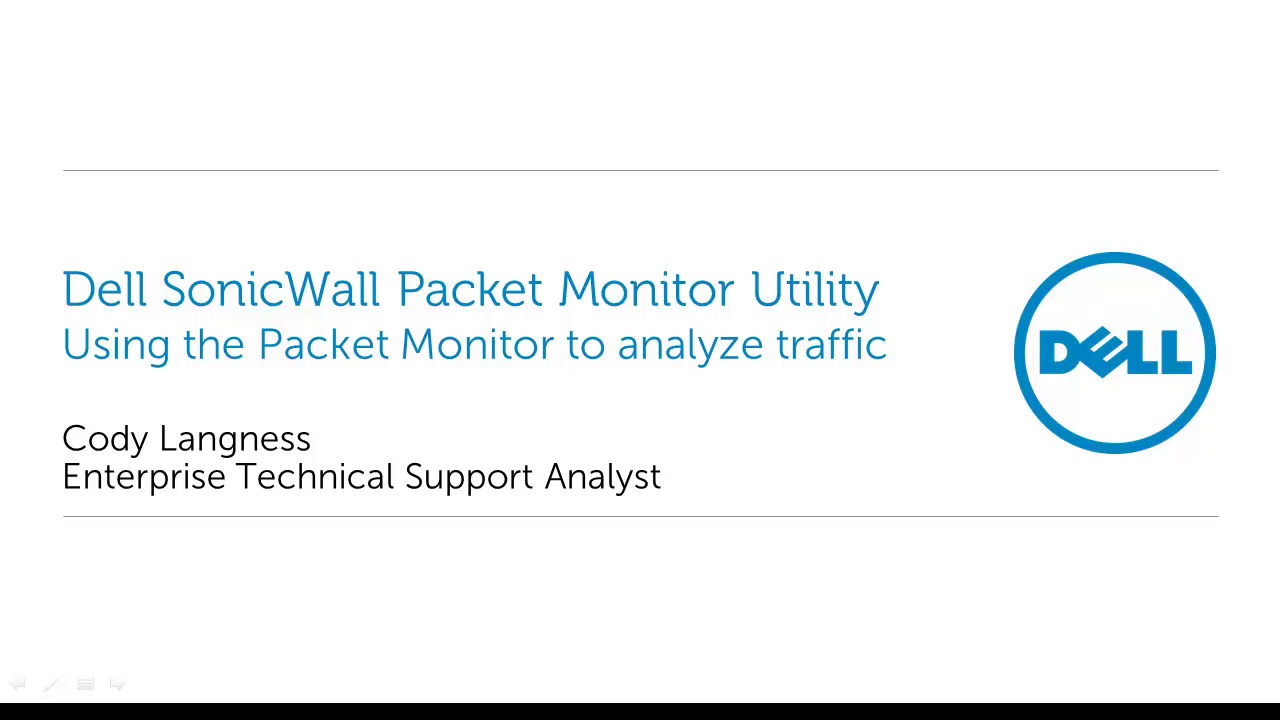
key("Right")
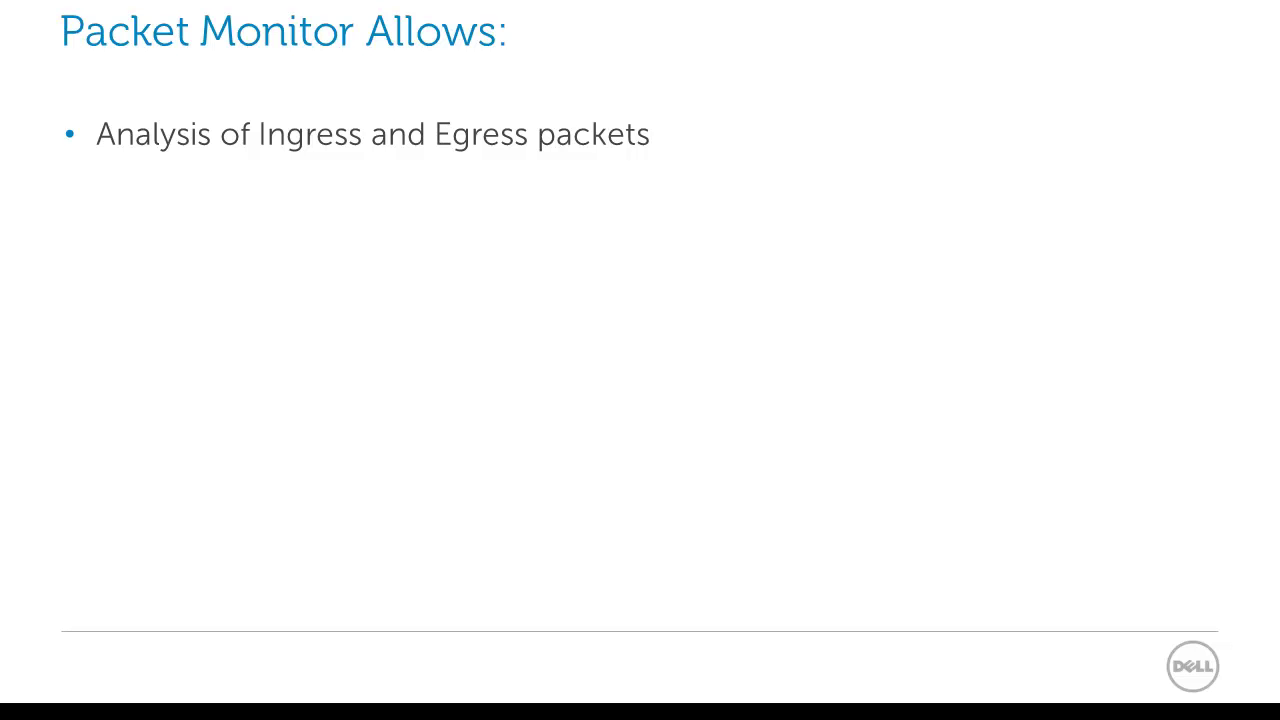
key("Right")
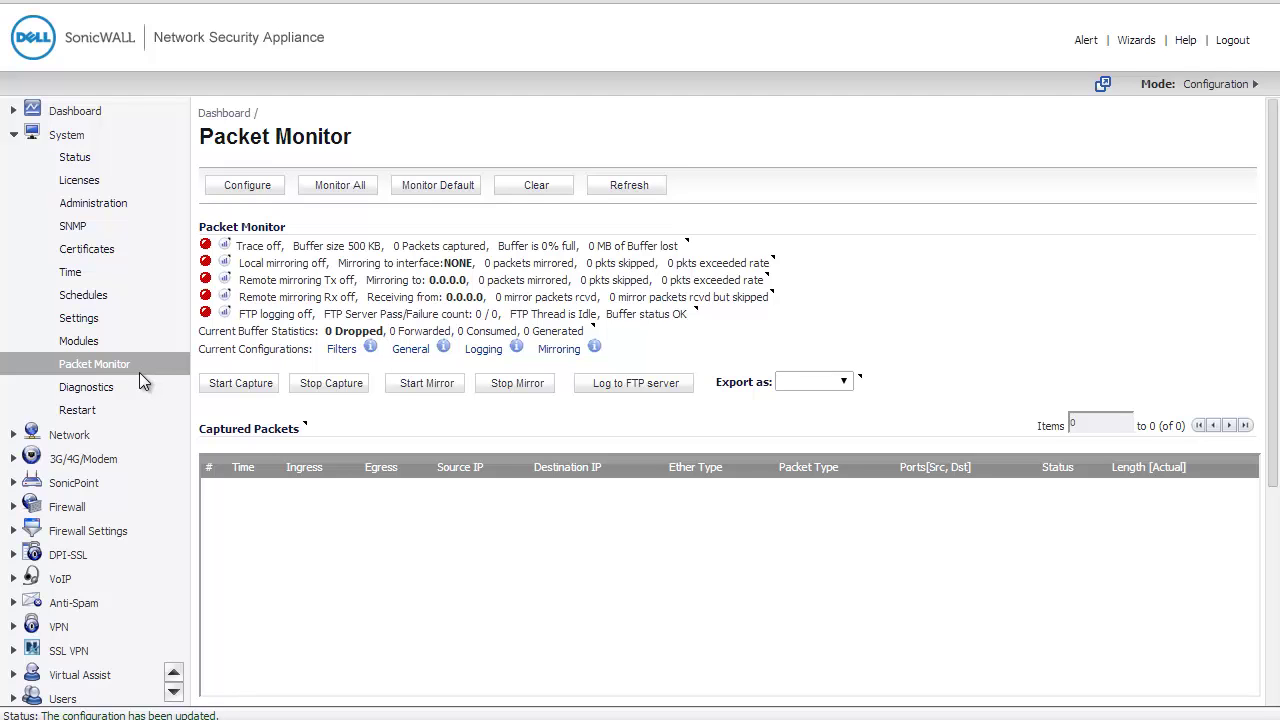
- Run a short packet capture without filters, stop it, and clear the captured packets
left_click(245, 388)
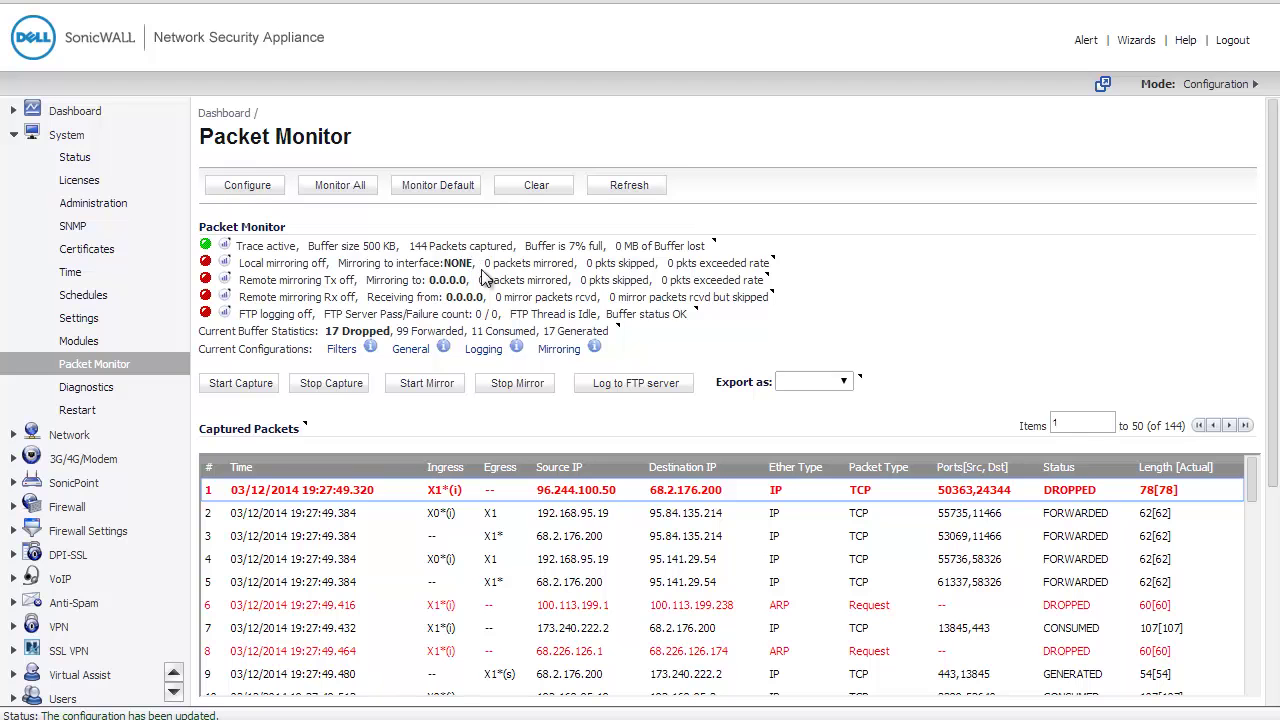
left_click(341, 387)
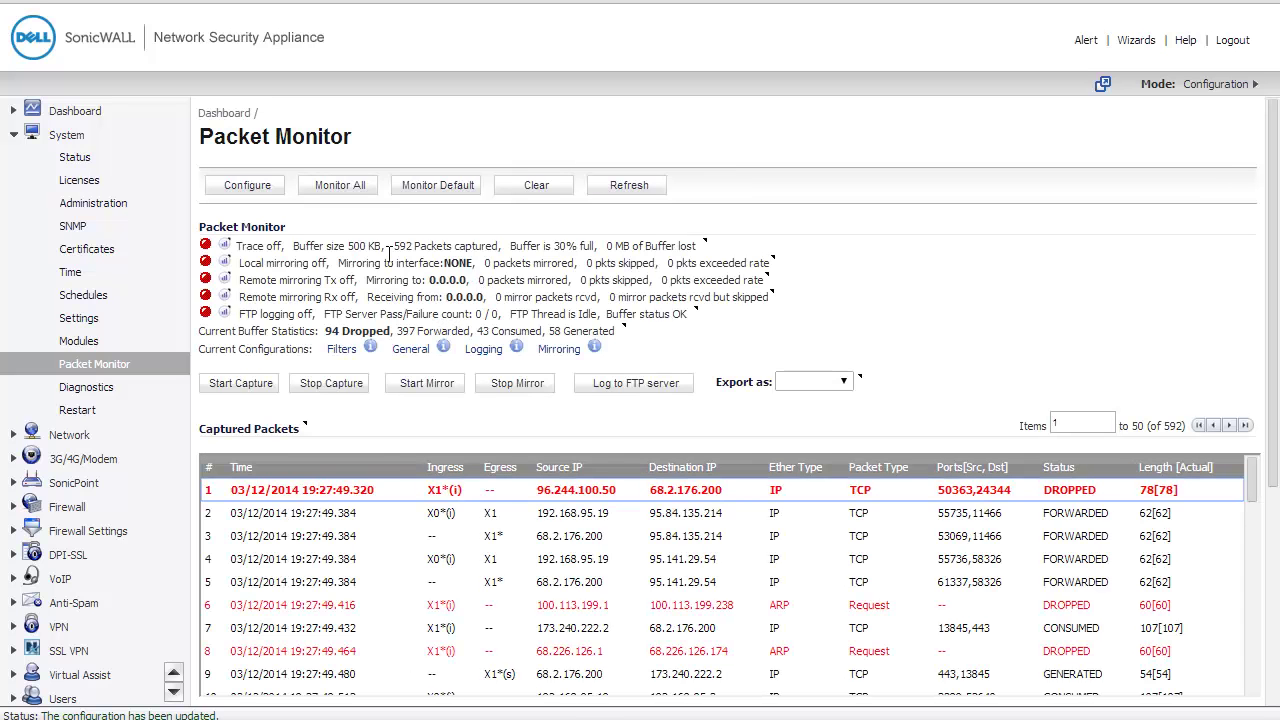
left_click_drag(393, 246, 499, 250)
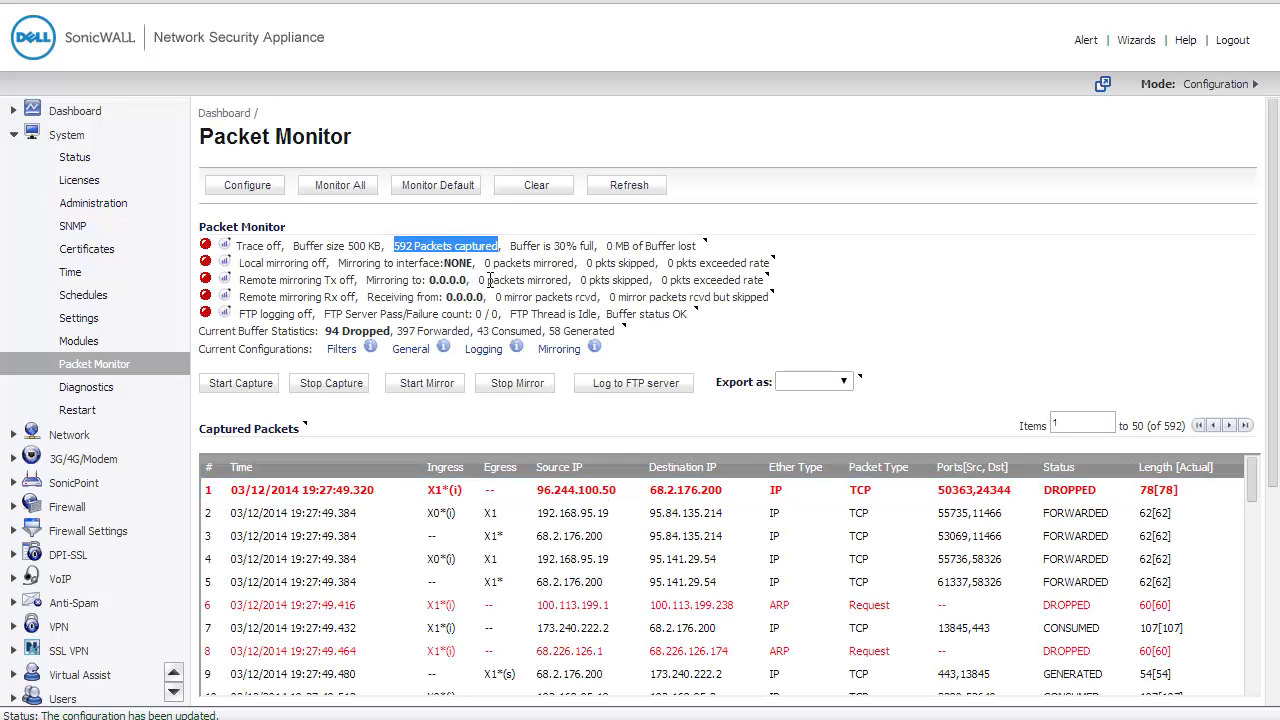
left_click(540, 186)
- Configure the monitor filter with Ether type IP, IP type TCP and destination port 21
left_click(274, 188)
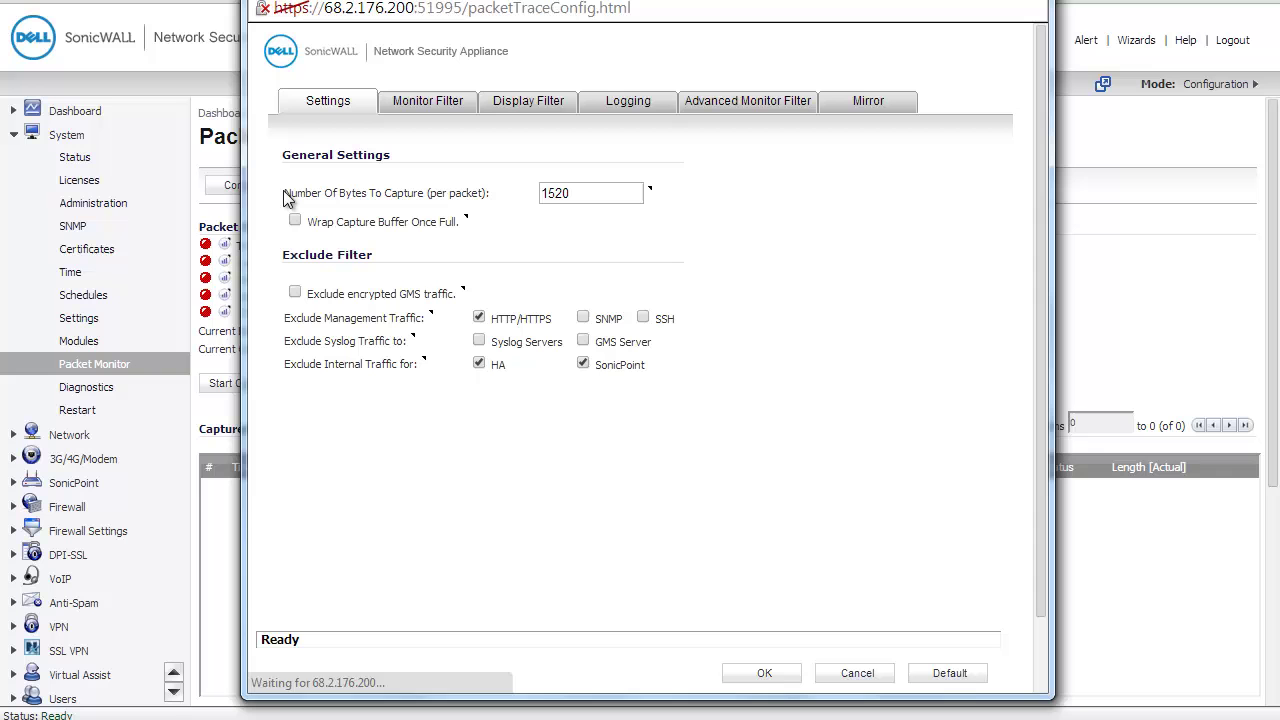
left_click(435, 108)
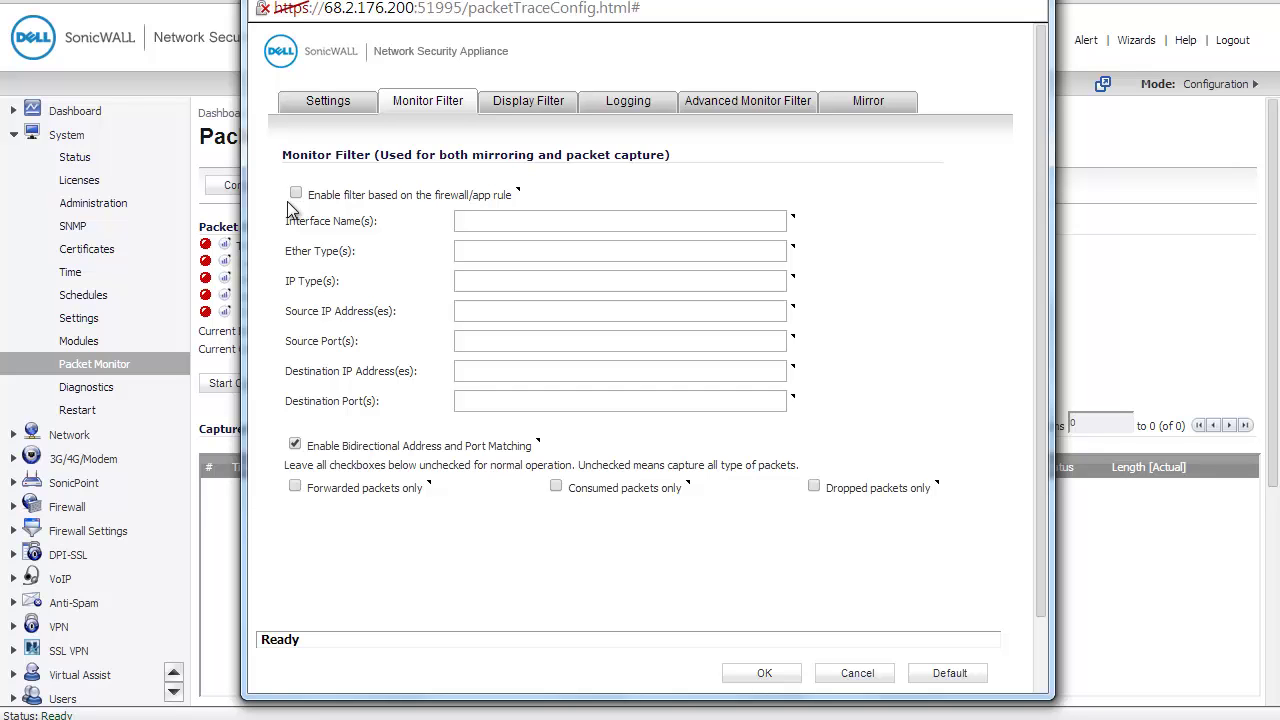
left_click(476, 249)
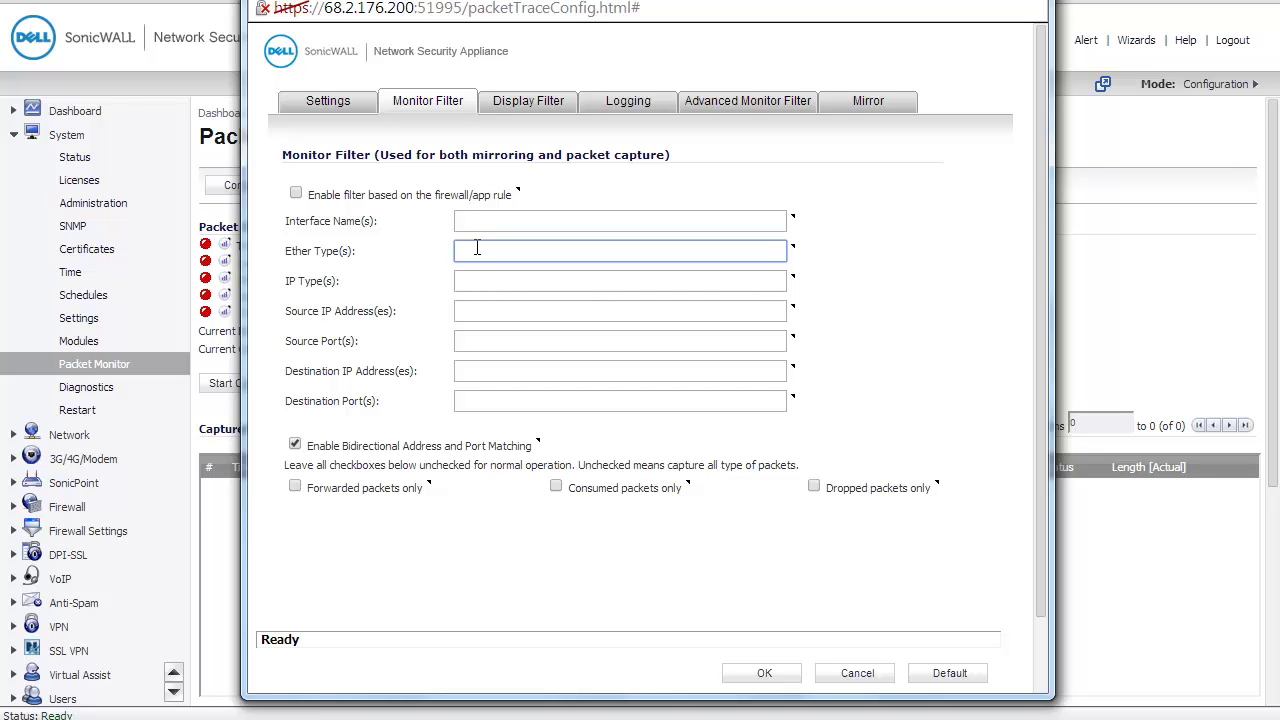
type("IP")
left_click(505, 286)
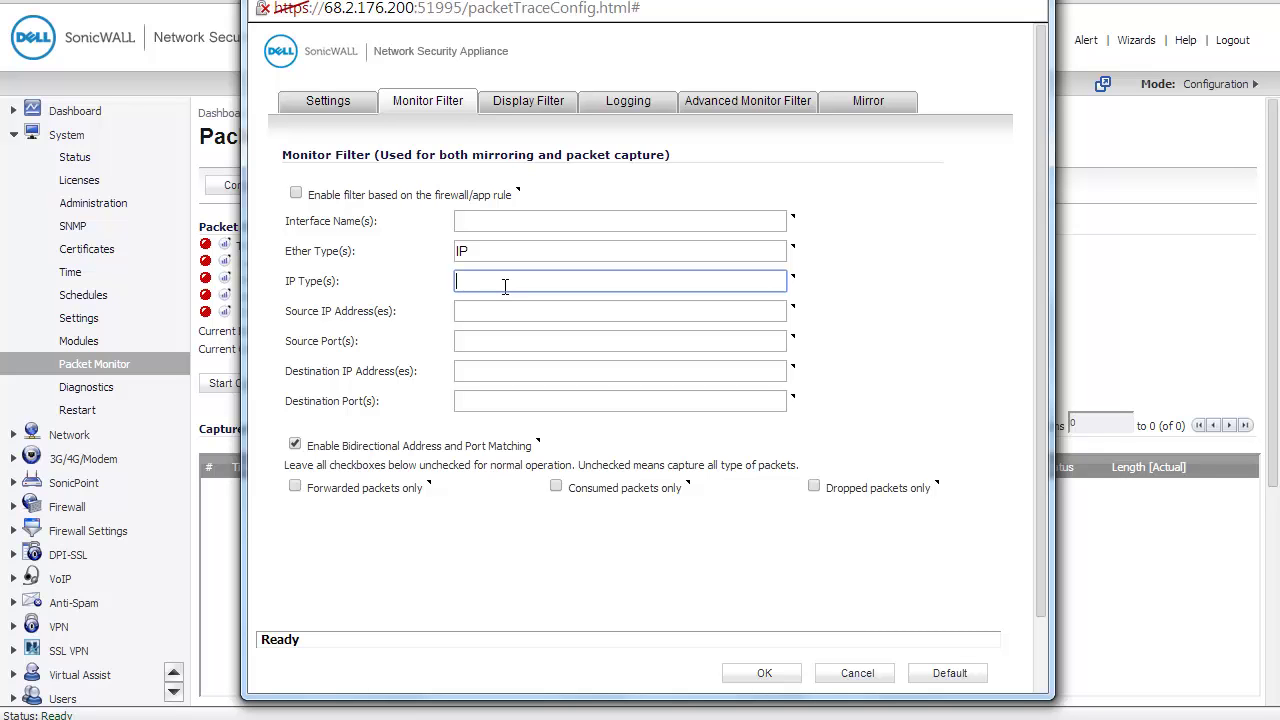
type("TCP")
left_click(496, 402)
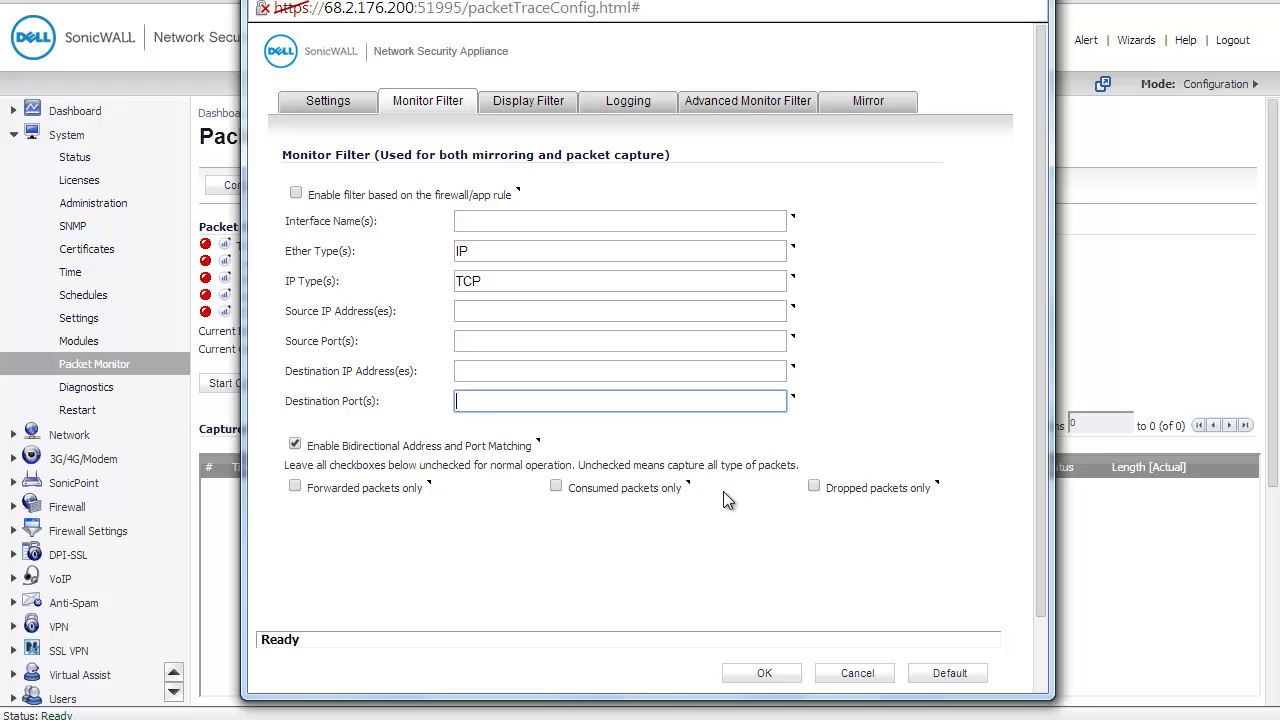
type("21")
left_click_drag(548, 450, 310, 452)
left_click(573, 445)
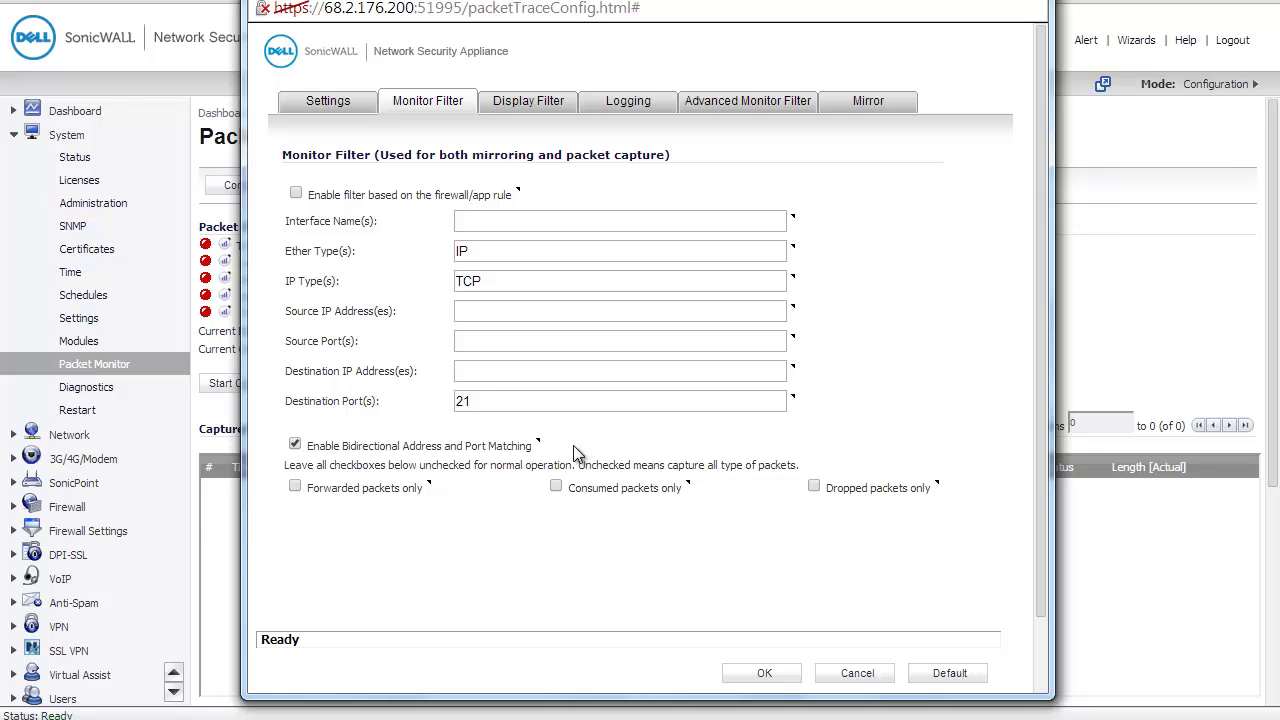
left_click(576, 405)
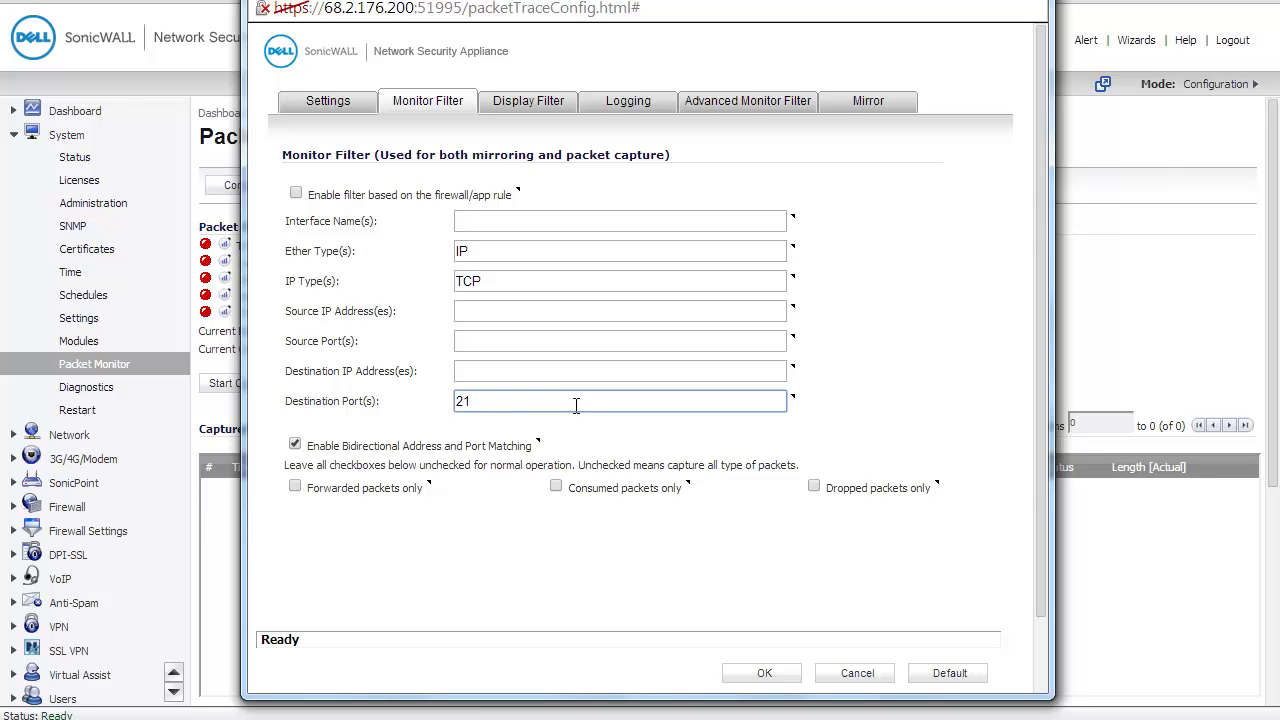
- Look over the display filter, then enable monitoring of firewall-generated packets and all intermediate traffic types in the advanced filter and save
left_click(560, 104)
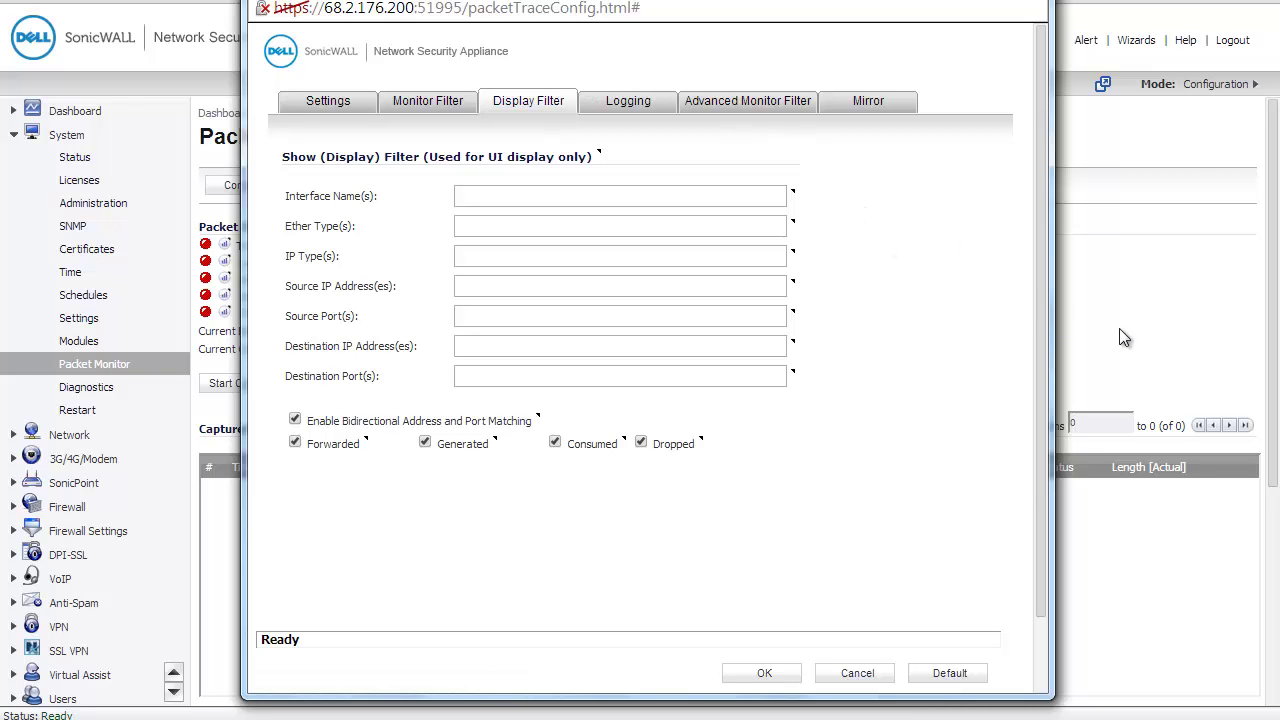
left_click(545, 345)
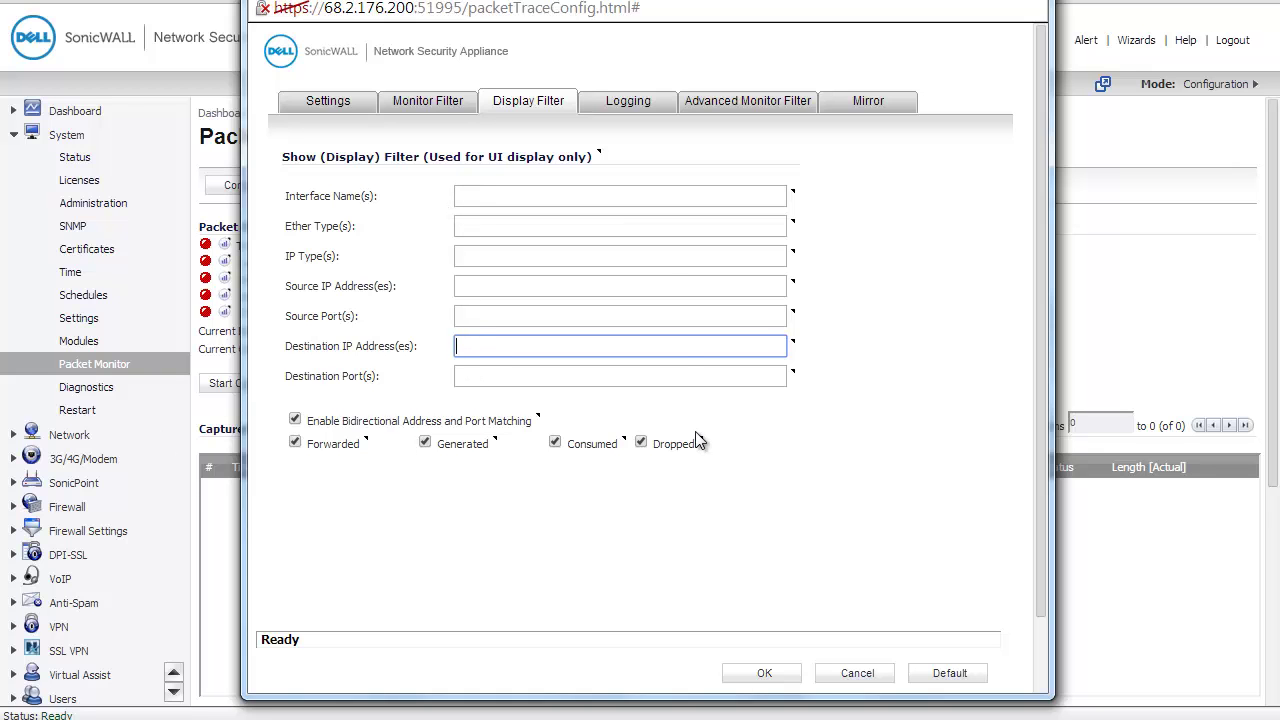
left_click(731, 106)
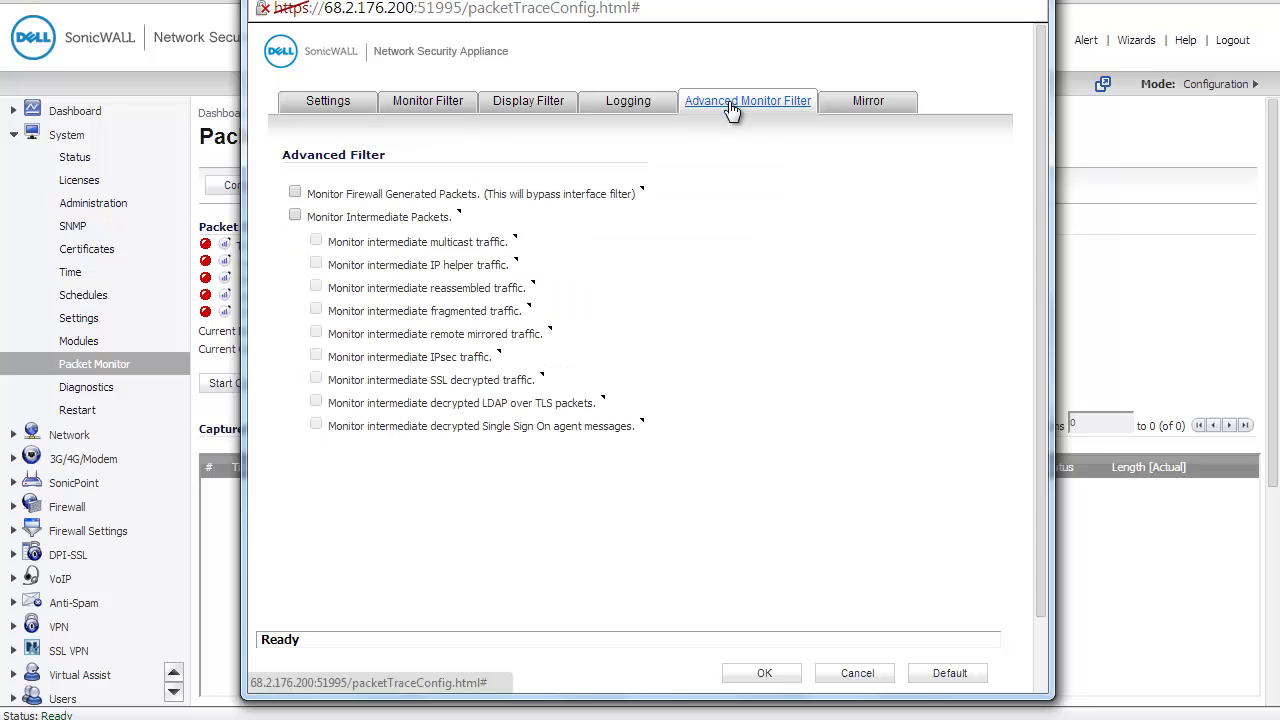
left_click(295, 194)
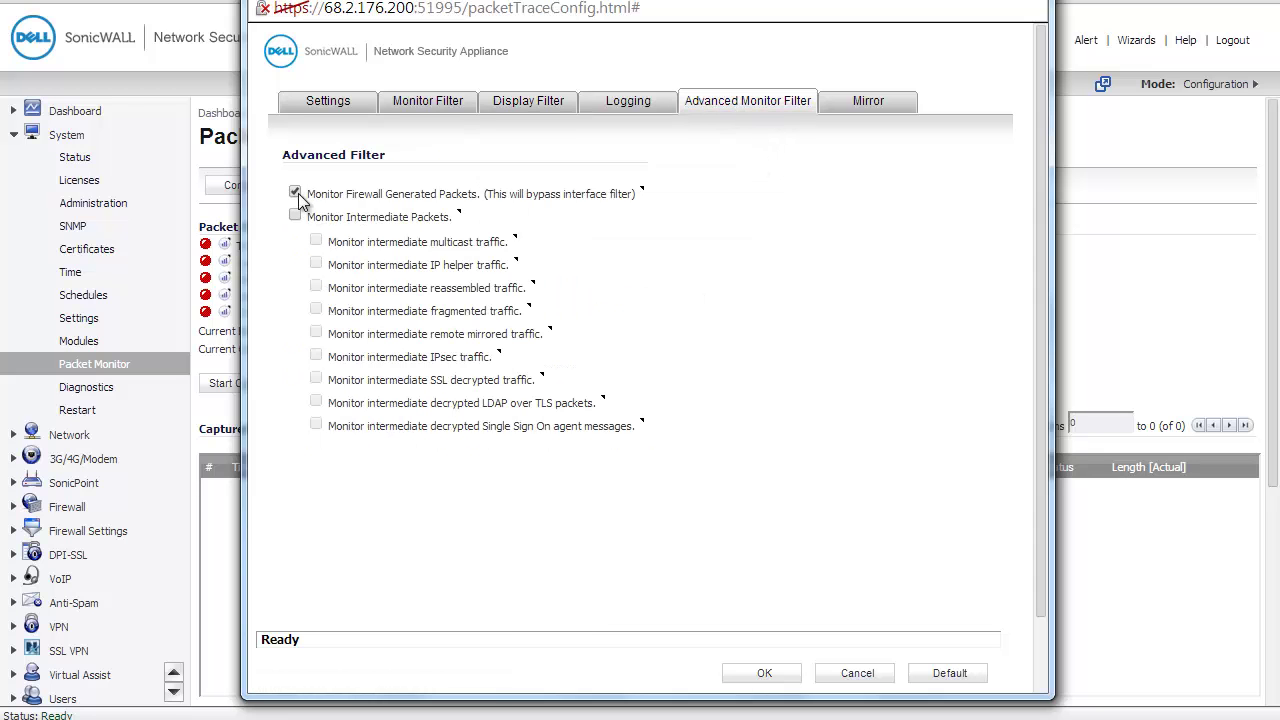
left_click(295, 216)
left_click(316, 241)
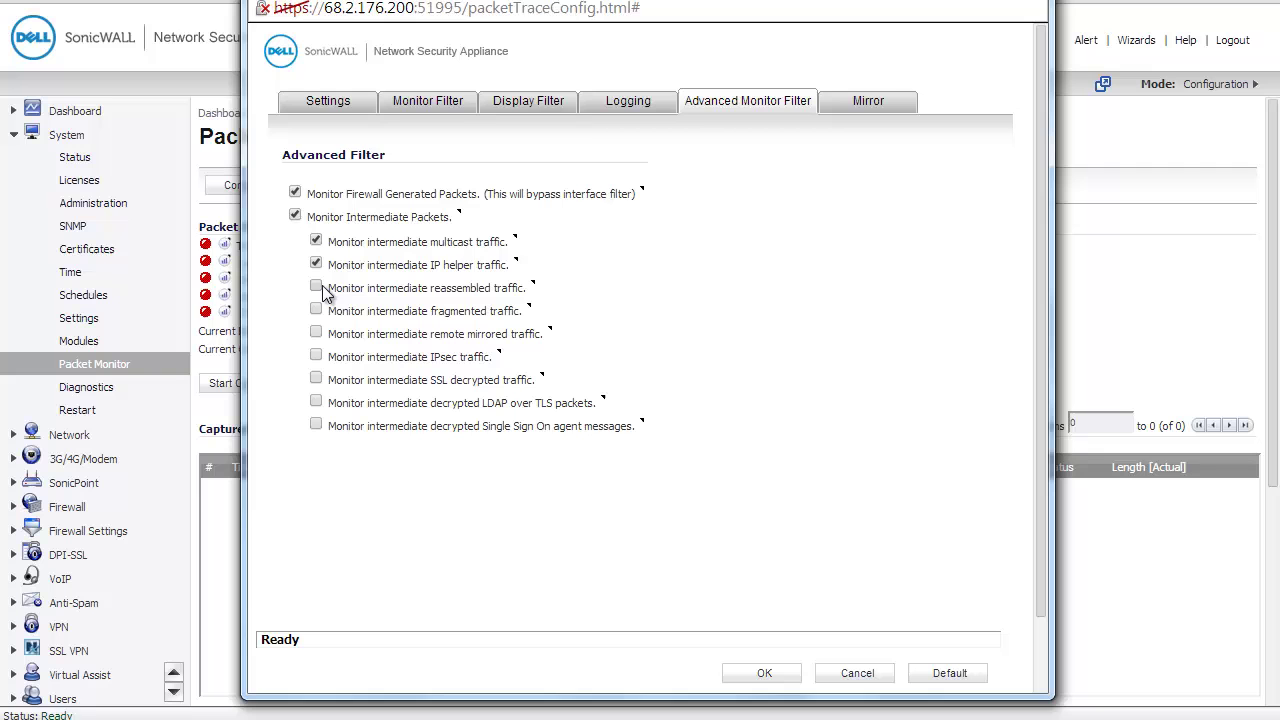
left_click(318, 288)
left_click(317, 311)
left_click(316, 334)
left_click(316, 357)
left_click(316, 380)
left_click(316, 403)
left_click(316, 426)
left_click(765, 674)
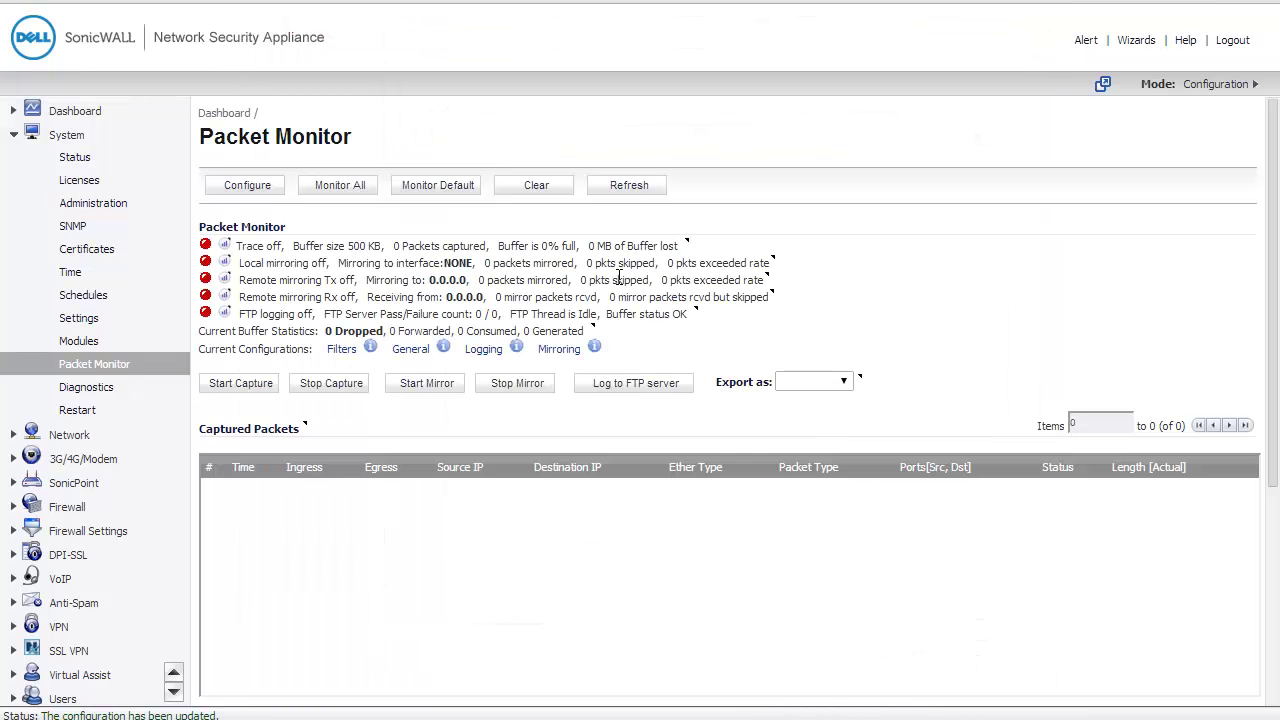
- Capture the FTP traffic produced by browsing to ftp://68.2.176.200 and refresh the captured packets list
left_click(279, 390)
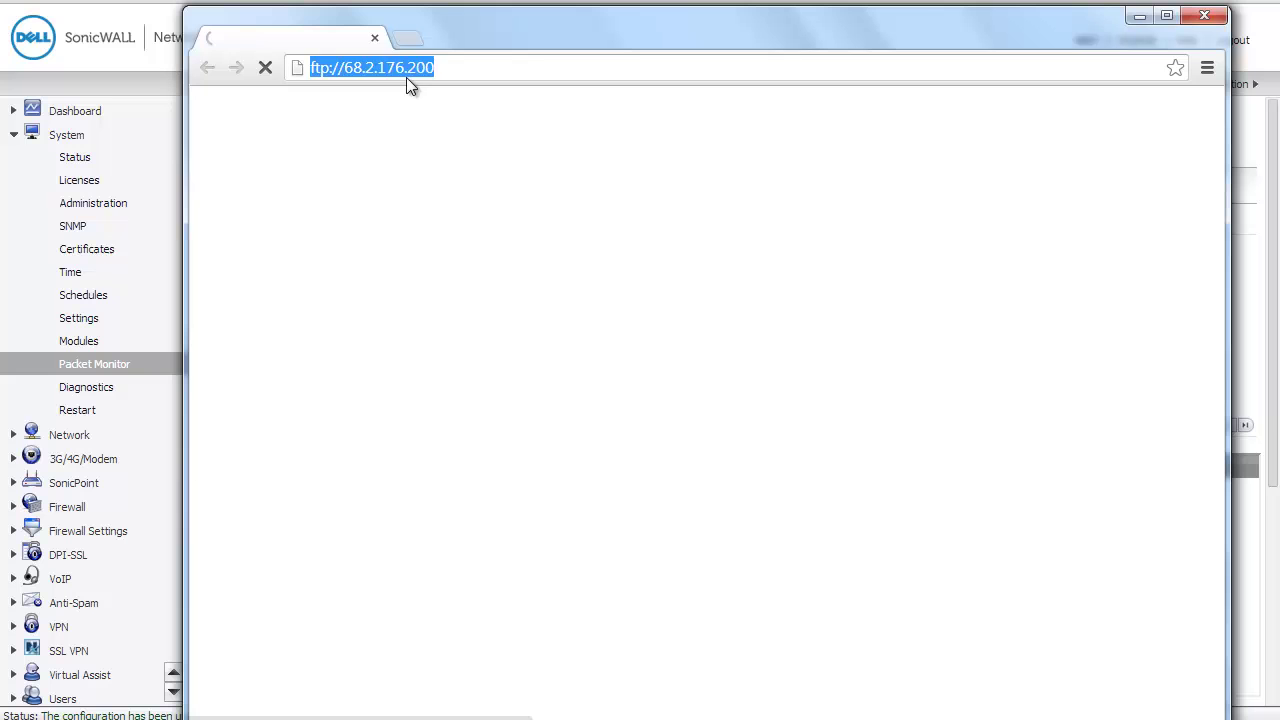
left_click(449, 66)
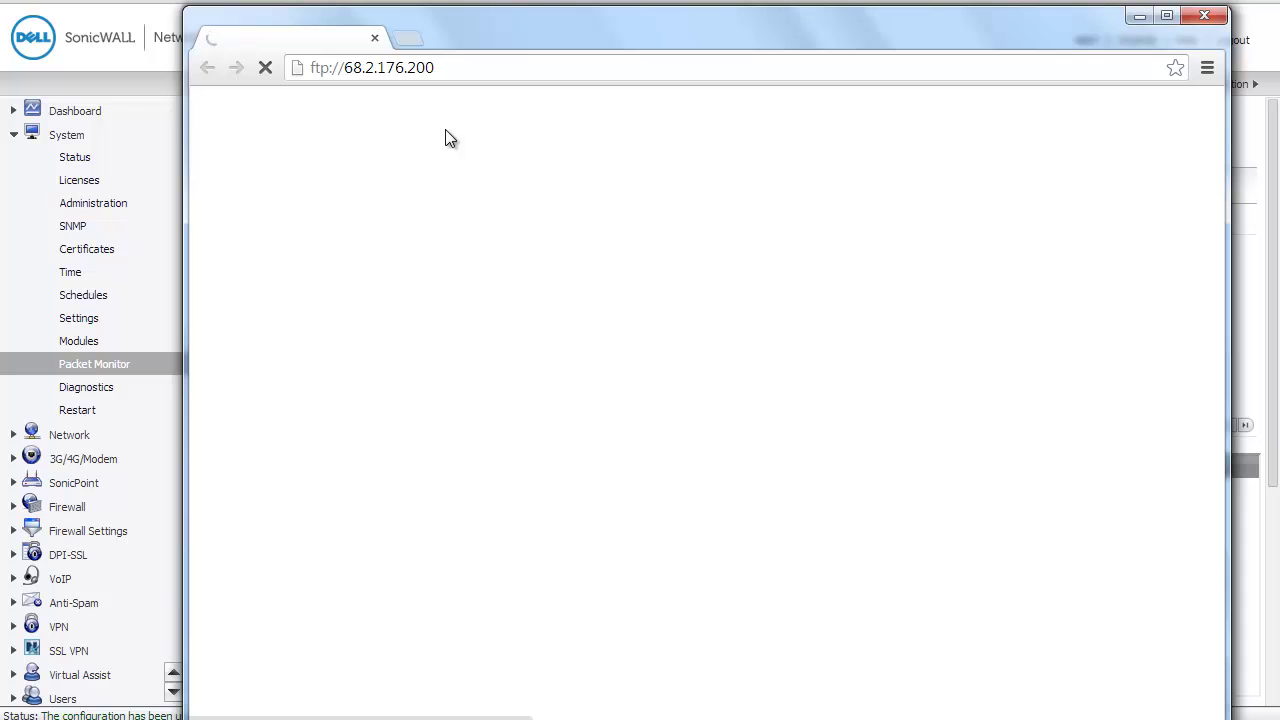
left_click(163, 55)
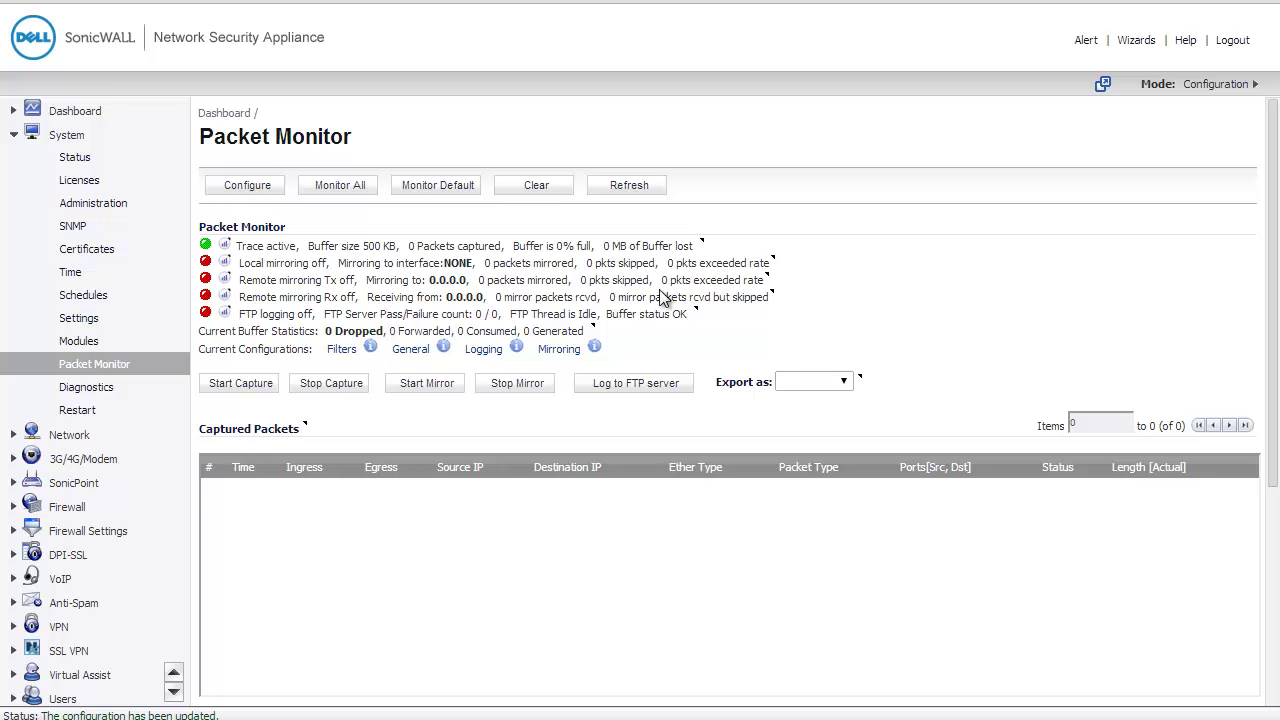
left_click(629, 192)
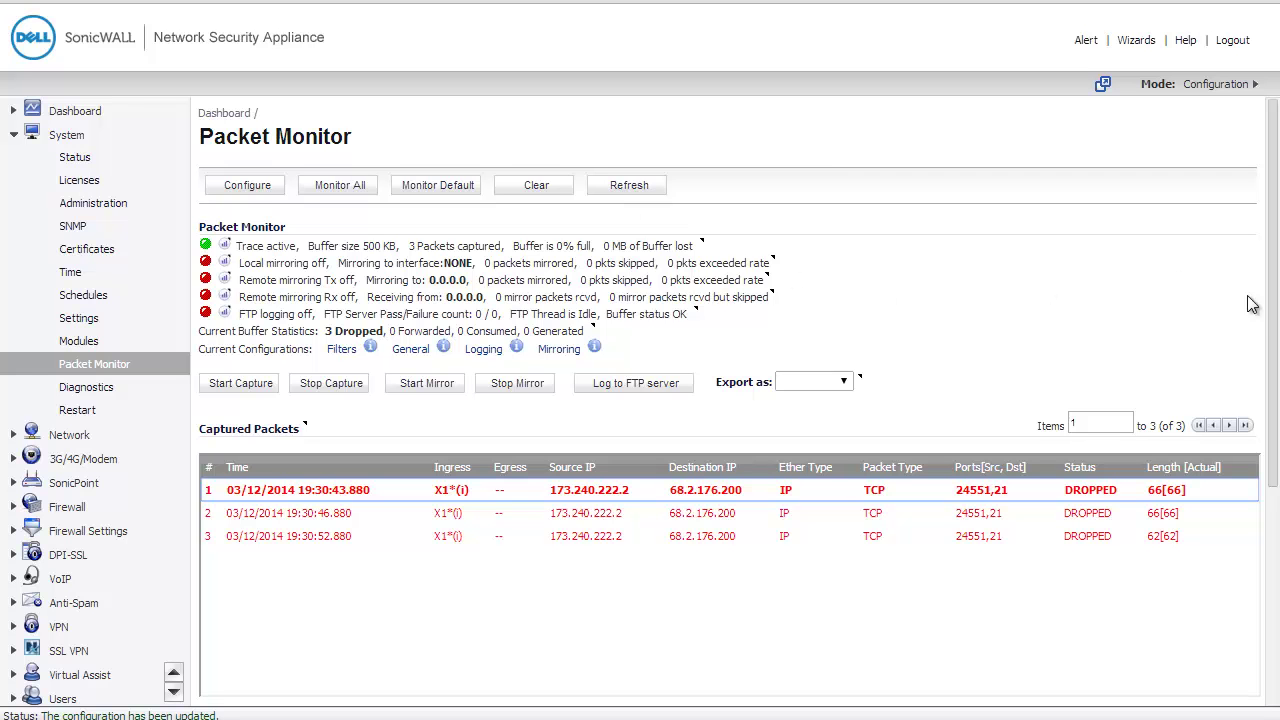
- Examine the packet detail of the first captured packet for its drop code and module ID
left_click_drag(1266, 300, 1267, 462)
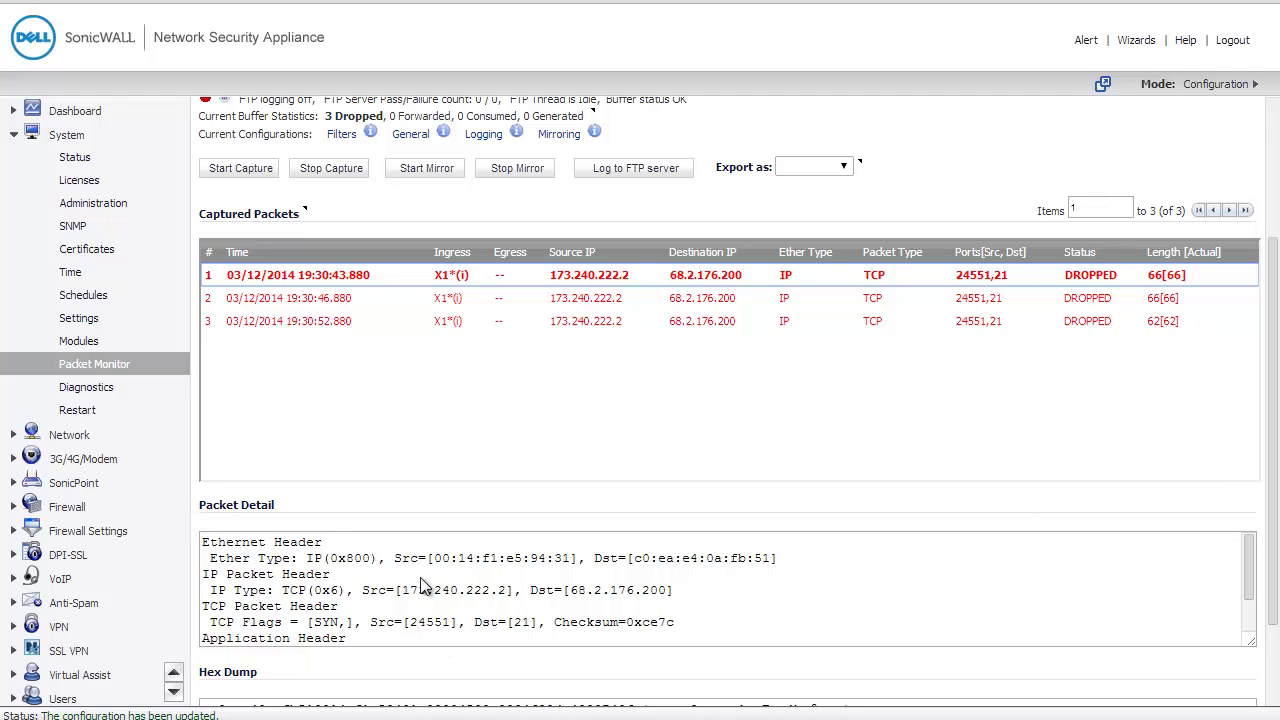
left_click_drag(1250, 580, 1248, 612)
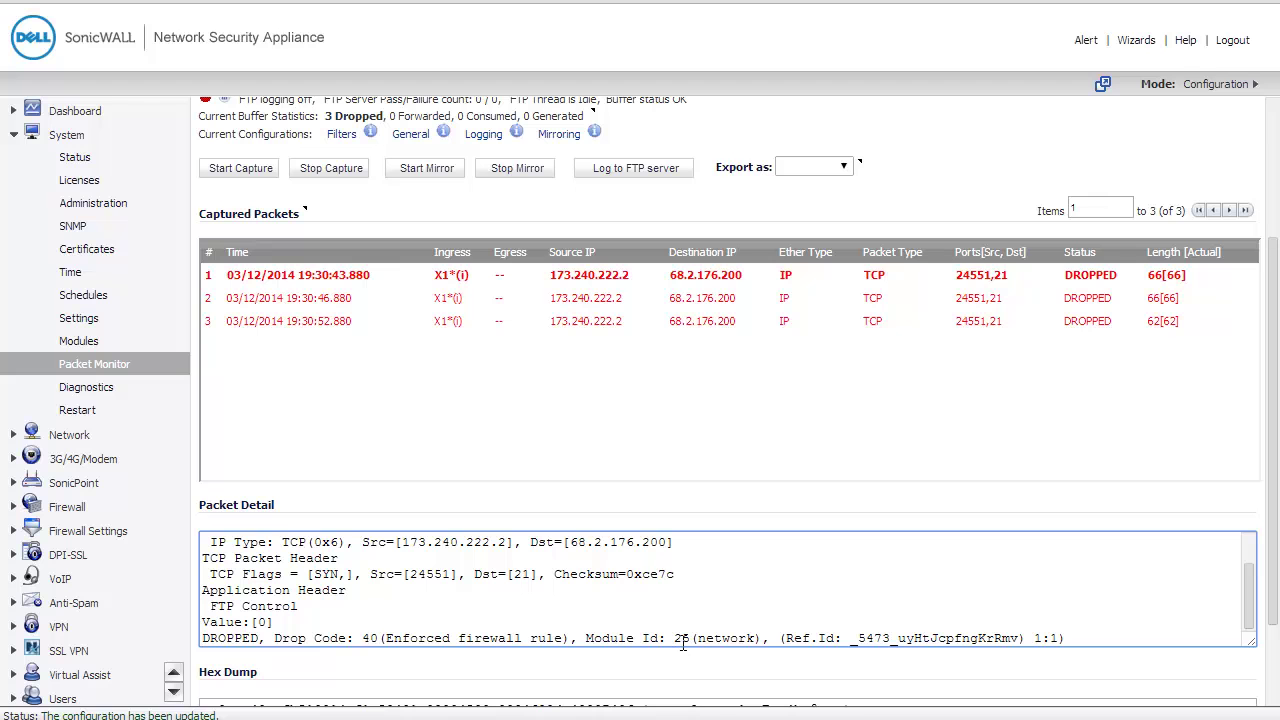
left_click_drag(270, 639, 385, 646)
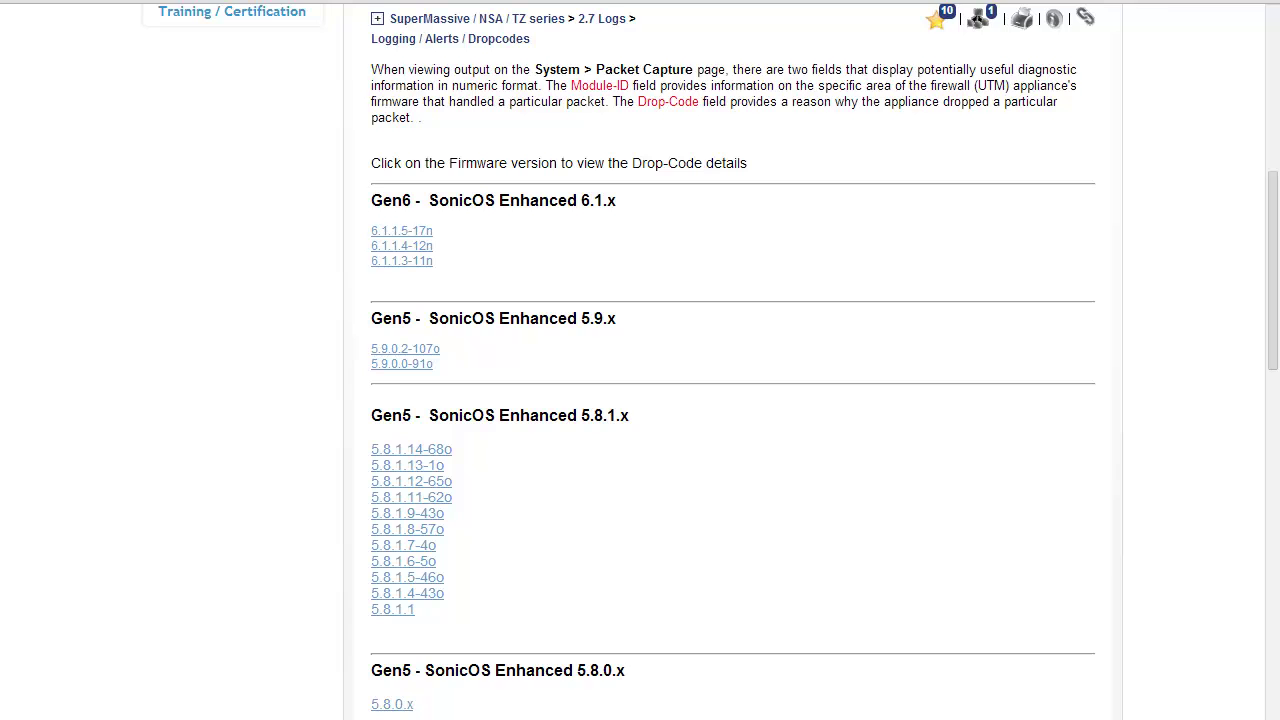
- Search the SonicWALL Knowledge Base for "drop code"
scroll(536, 305, "up", 4)
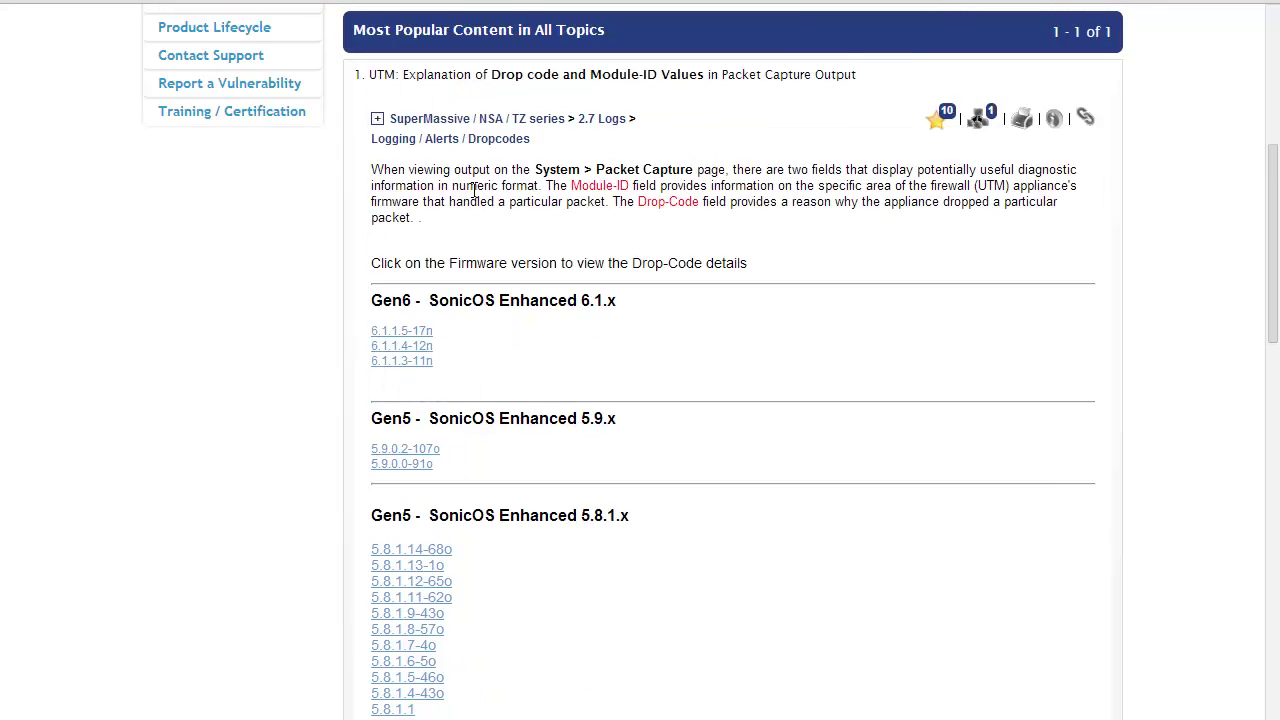
scroll(536, 313, "up", 1)
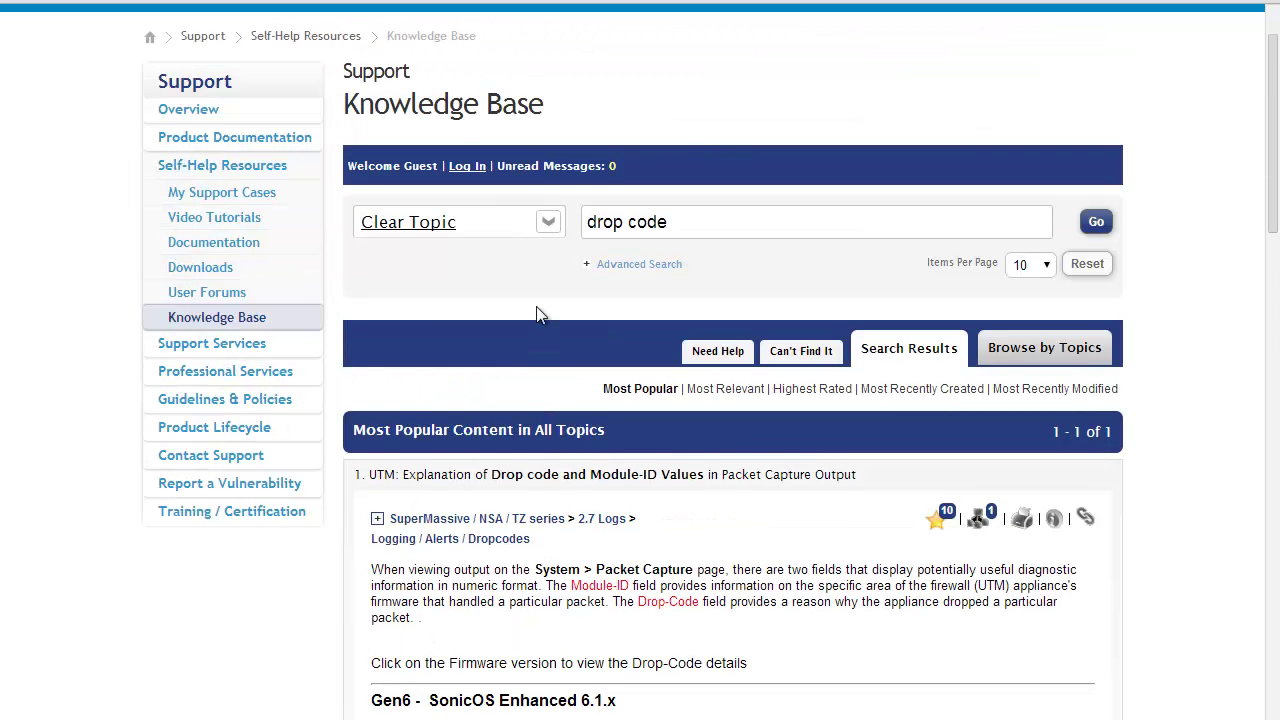
left_click_drag(667, 222, 548, 245)
type("drop code")
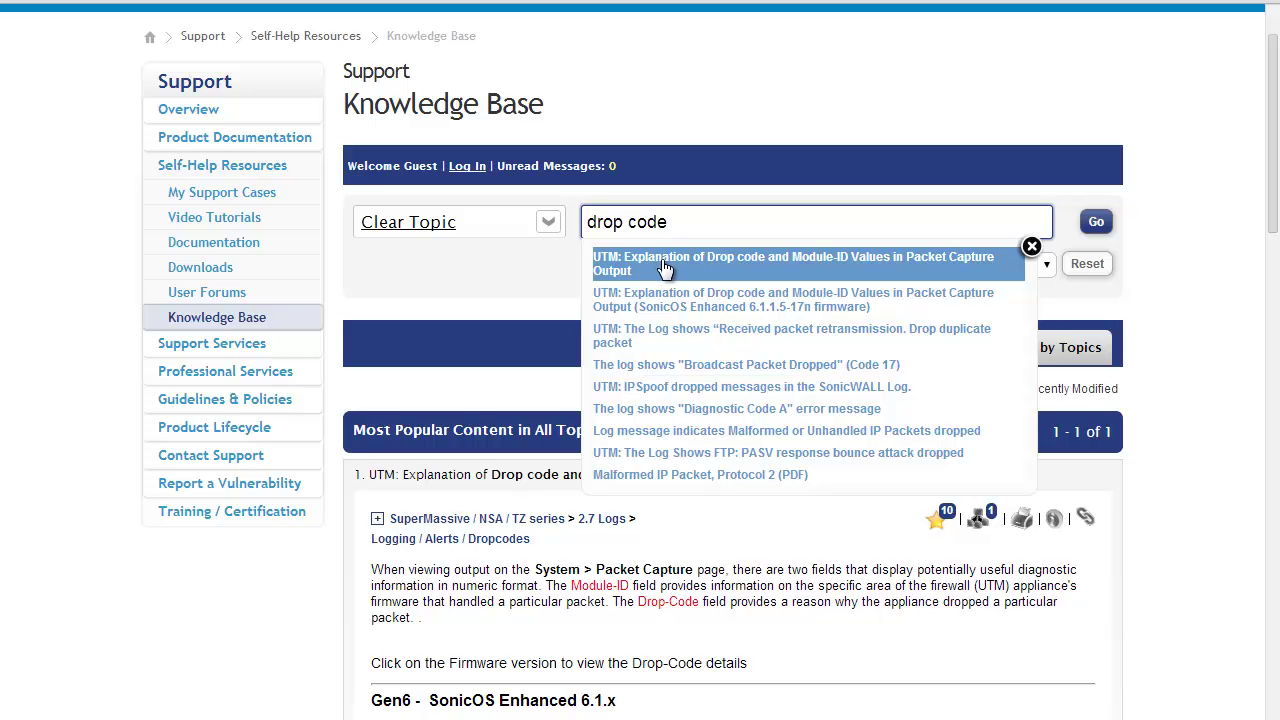
left_click(451, 292)
- Open the drop code details for firmware 5.9.0.2-107o from the article on drop code and Module-ID values
scroll(453, 290, "down", 2)
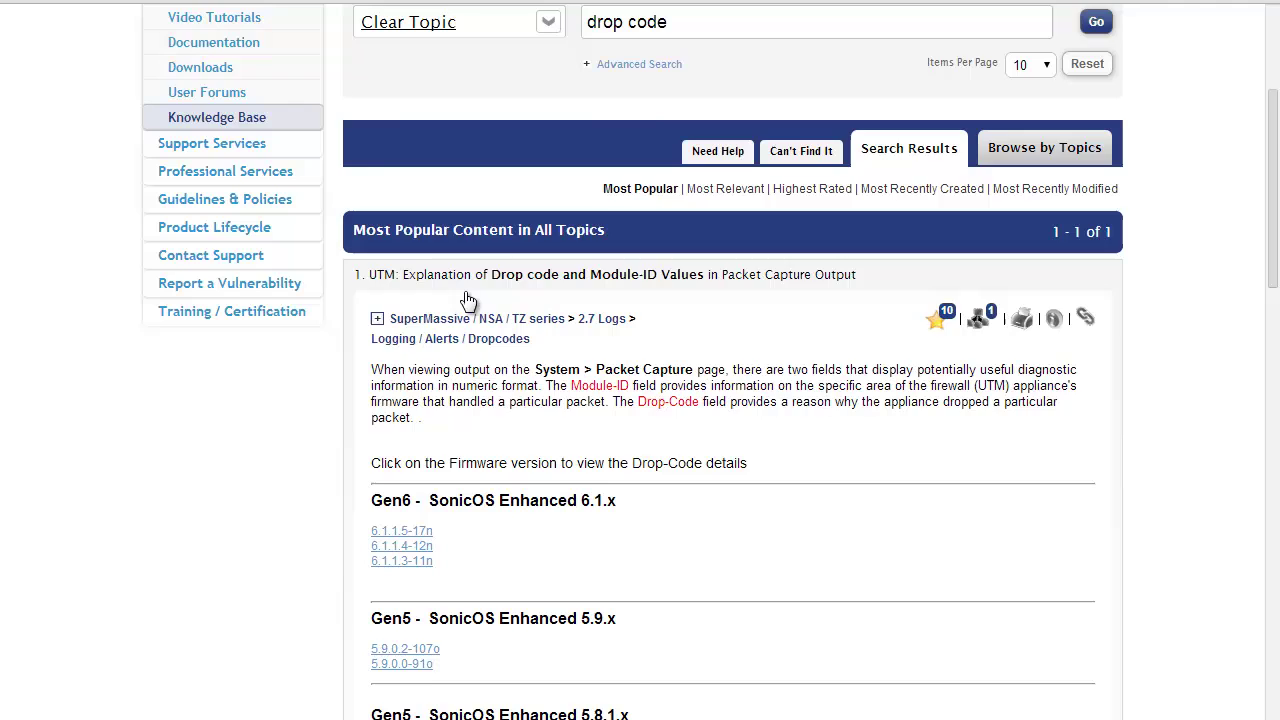
scroll(466, 300, "down", 2)
scroll(465, 309, "up", 1)
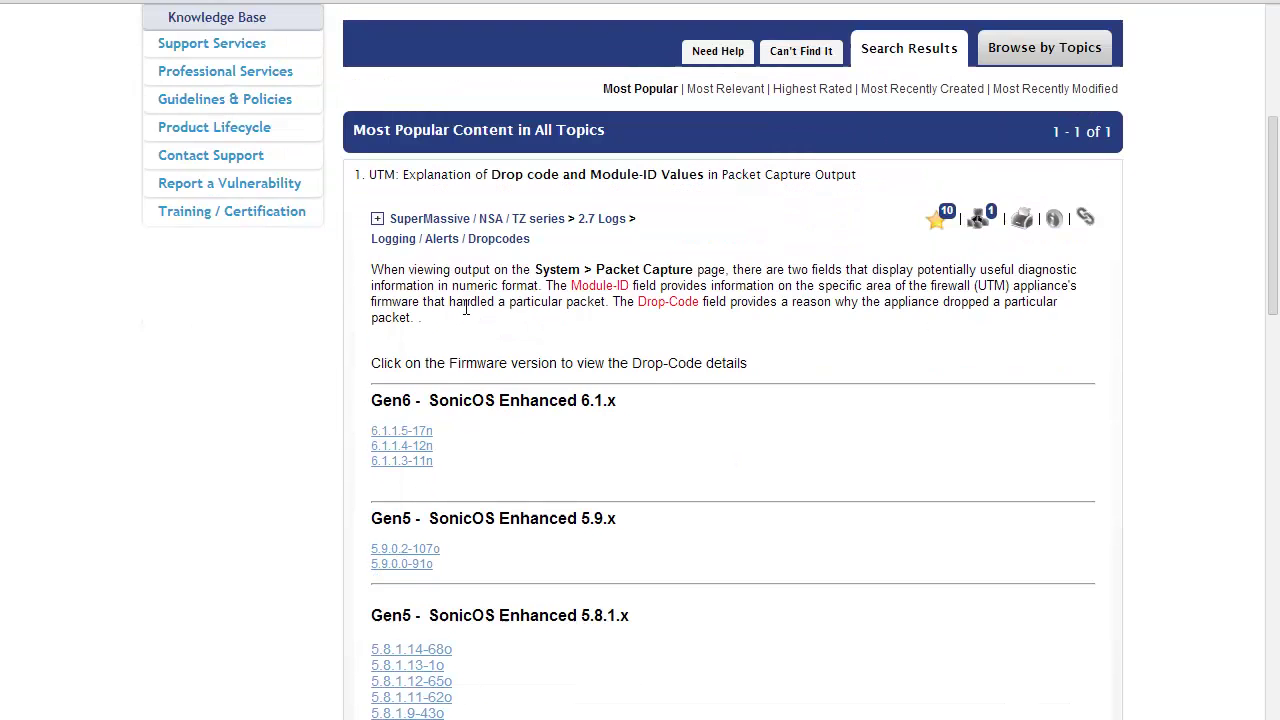
scroll(465, 309, "down", 1)
scroll(443, 365, "down", 2)
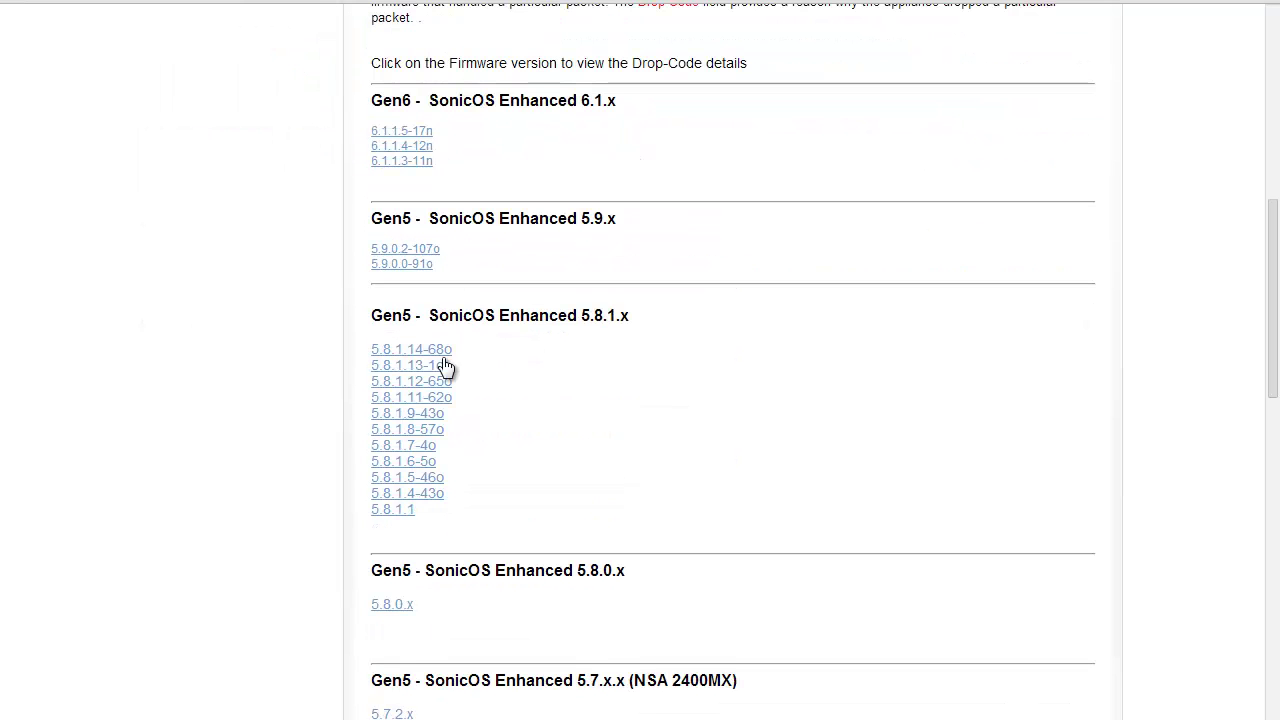
left_click(433, 252)
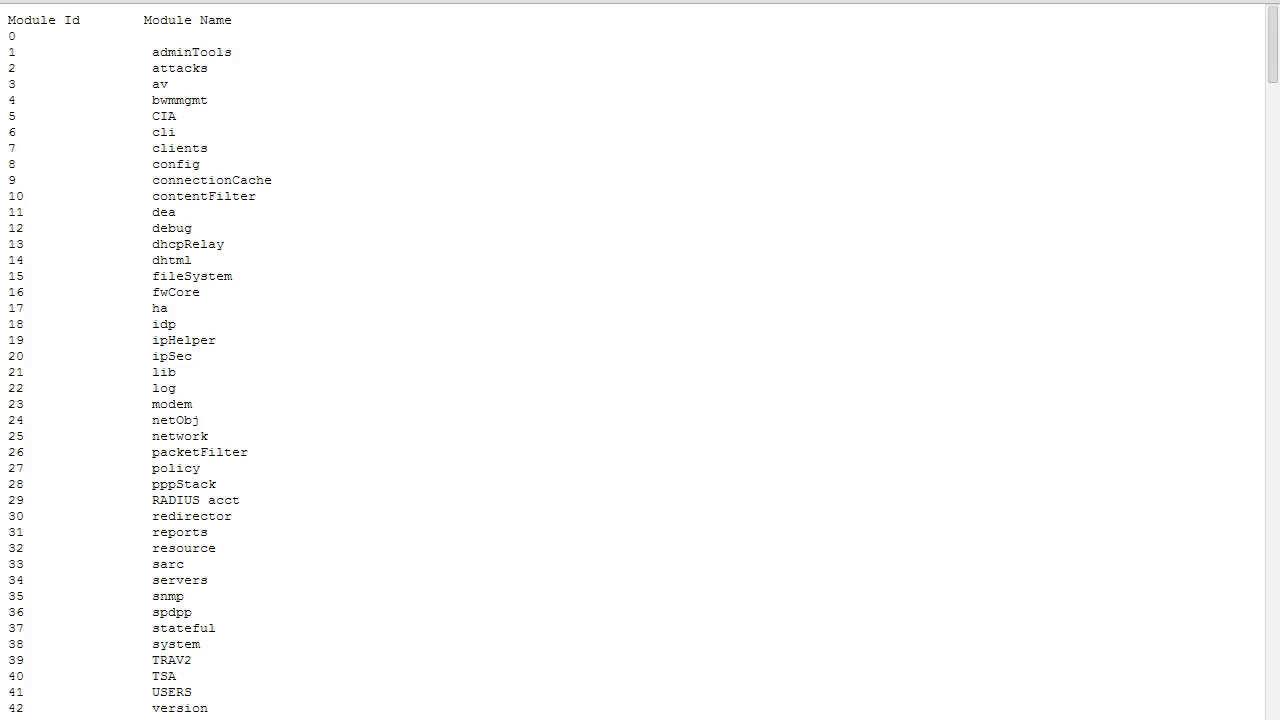
- Find error code 40 in the error code list and highlight its entry
left_click_drag(1275, 85, 1268, 195)
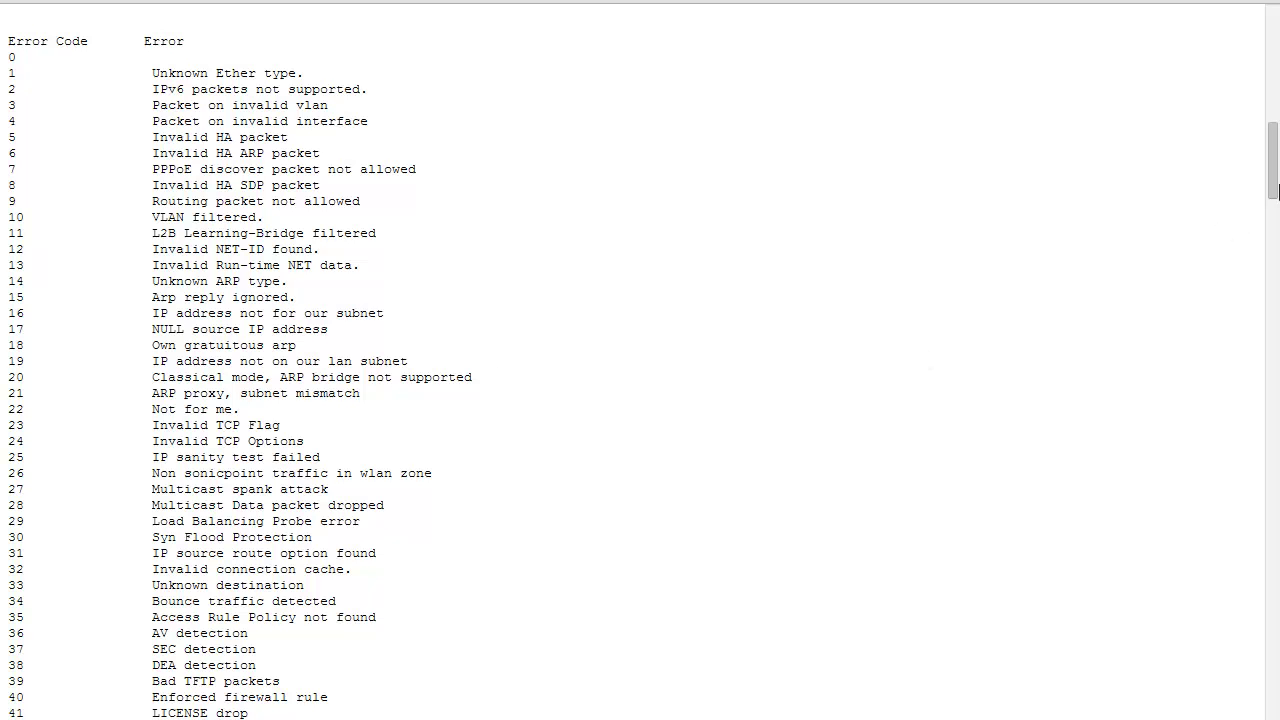
left_click_drag(1273, 191, 1274, 235)
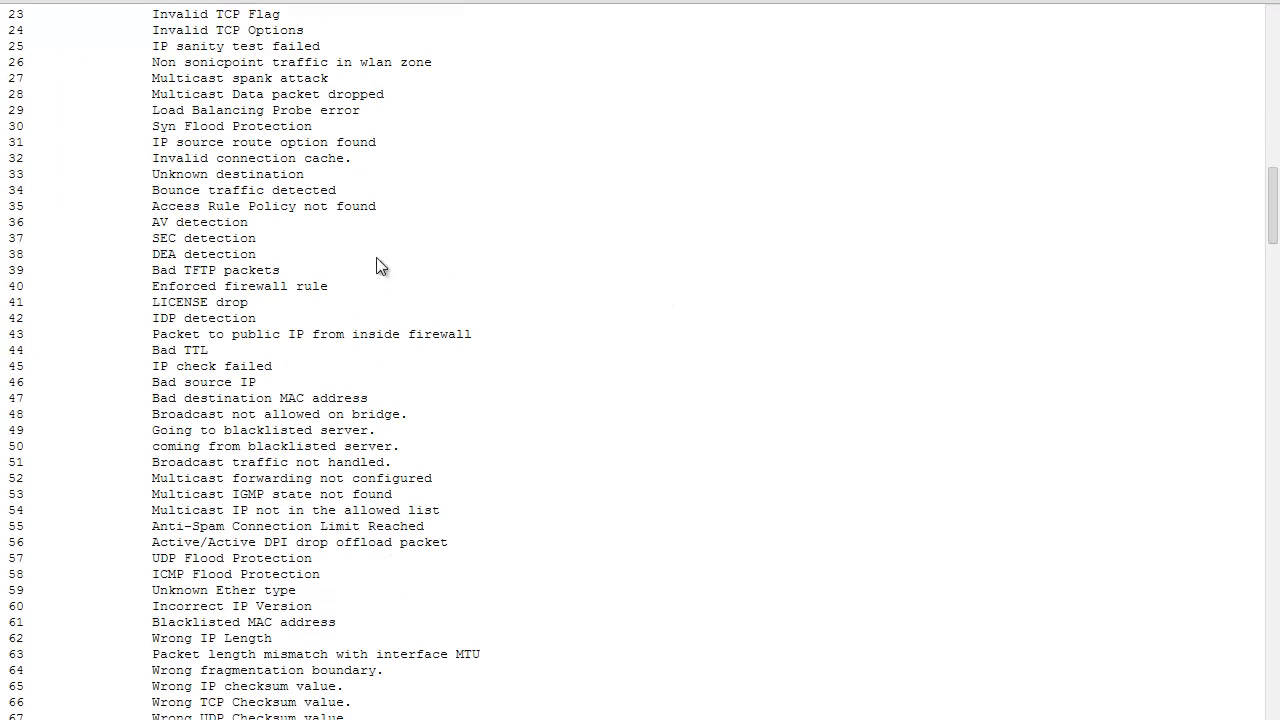
left_click_drag(10, 286, 365, 280)
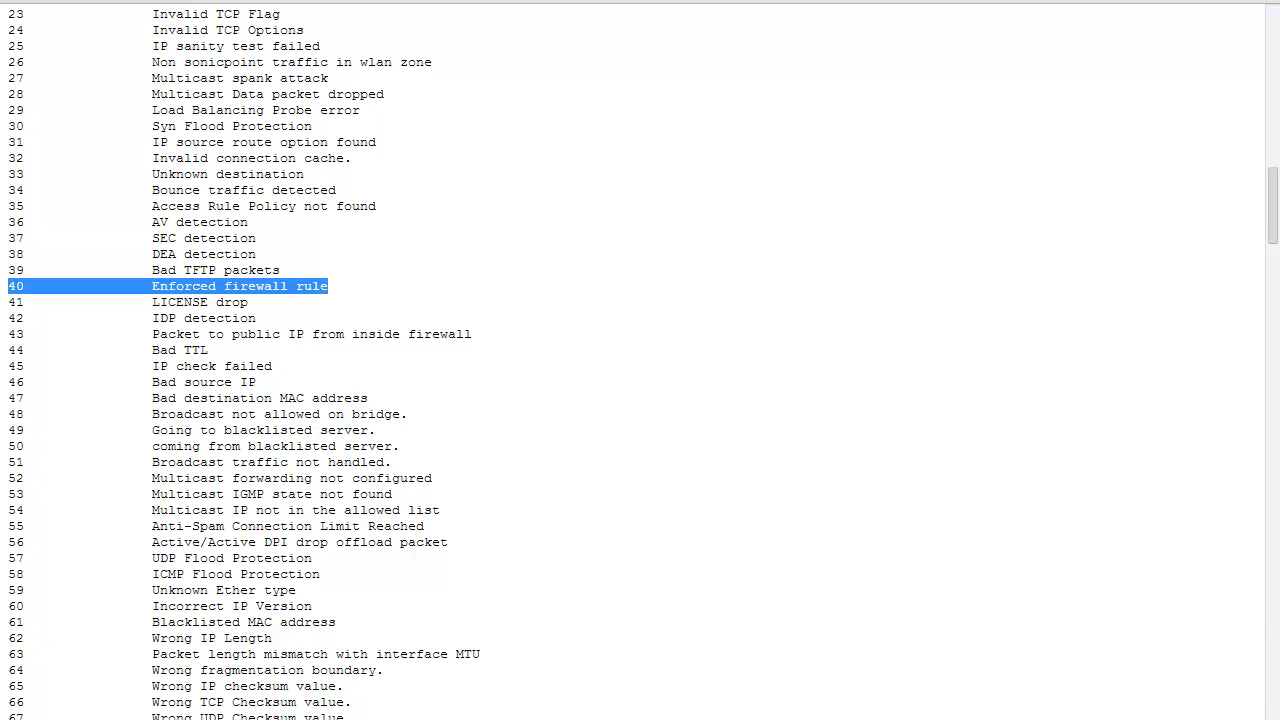
- Return to the SonicWALL appliance, list the WAN to LAN access rules from the matrix view, and enable the FTP allow rule for X1 IP
key("alt+Tab")
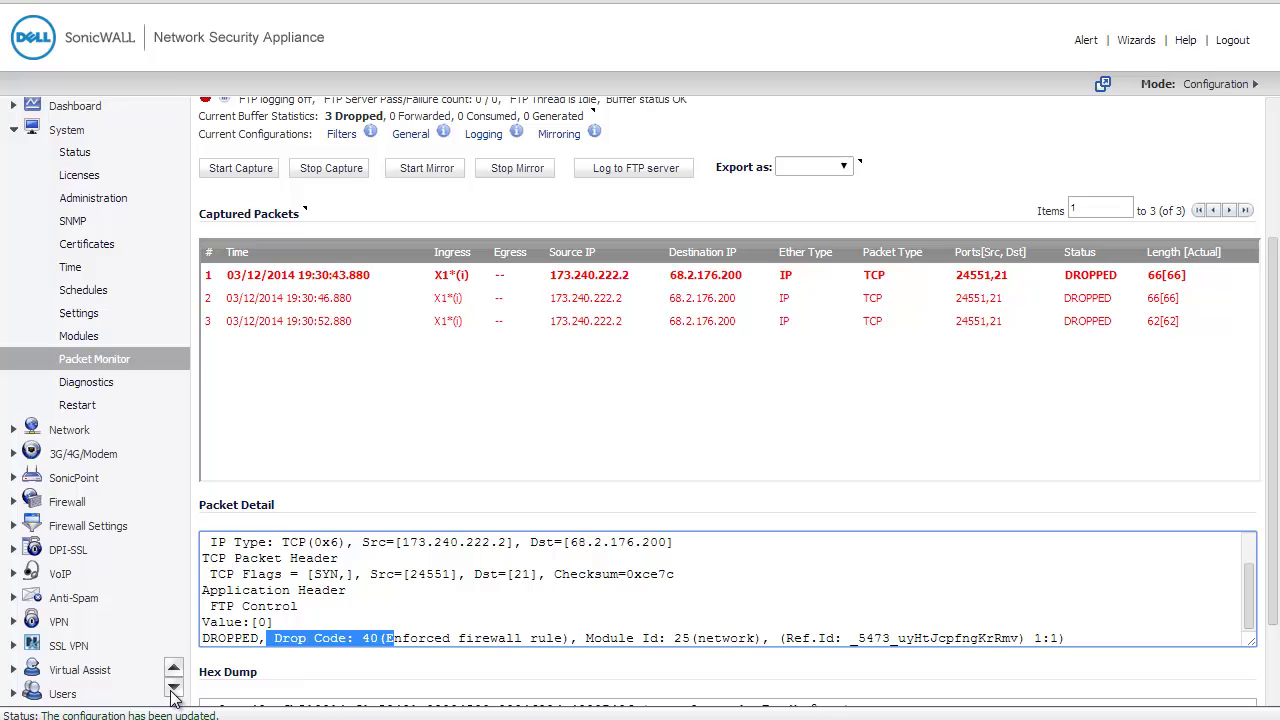
left_click(173, 690)
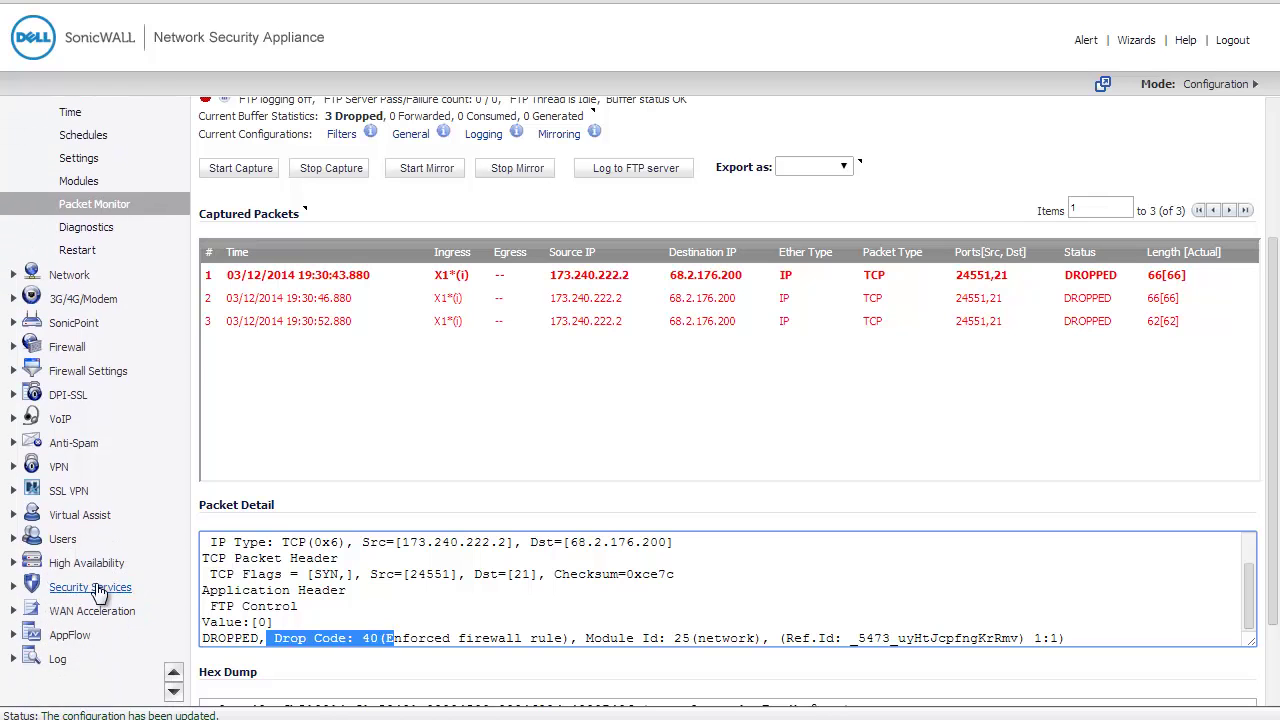
left_click(78, 347)
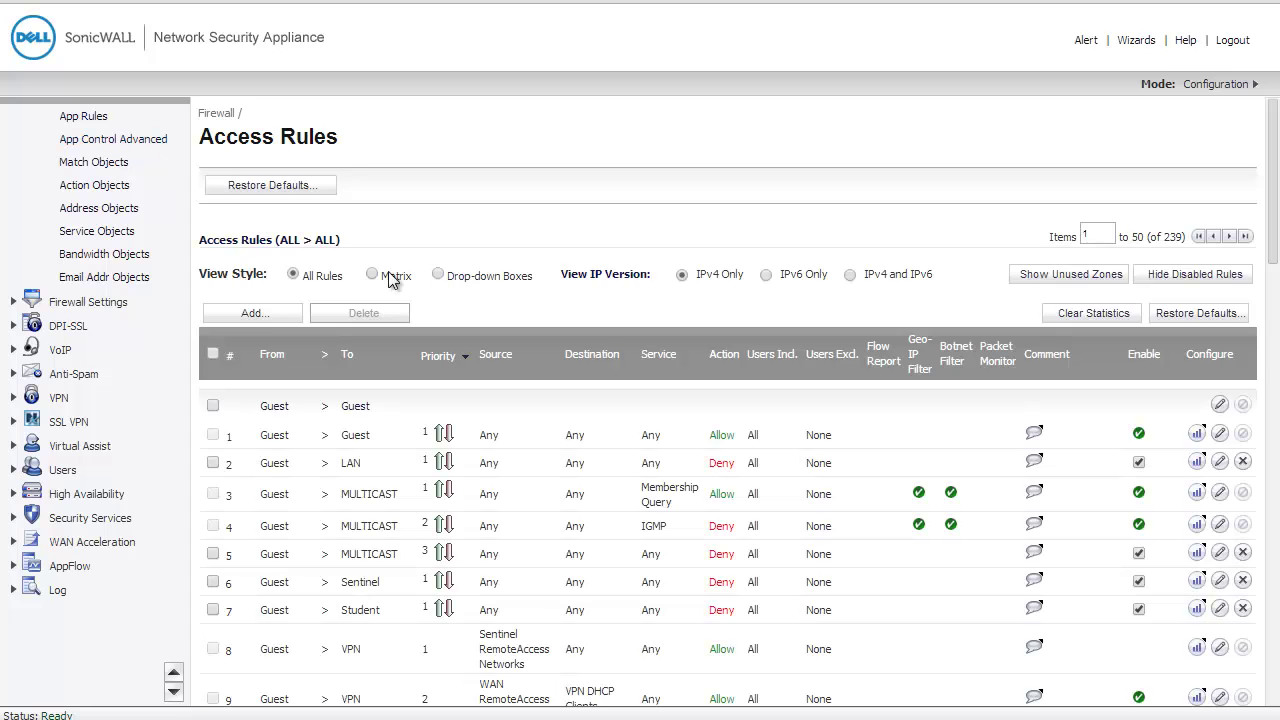
left_click(389, 274)
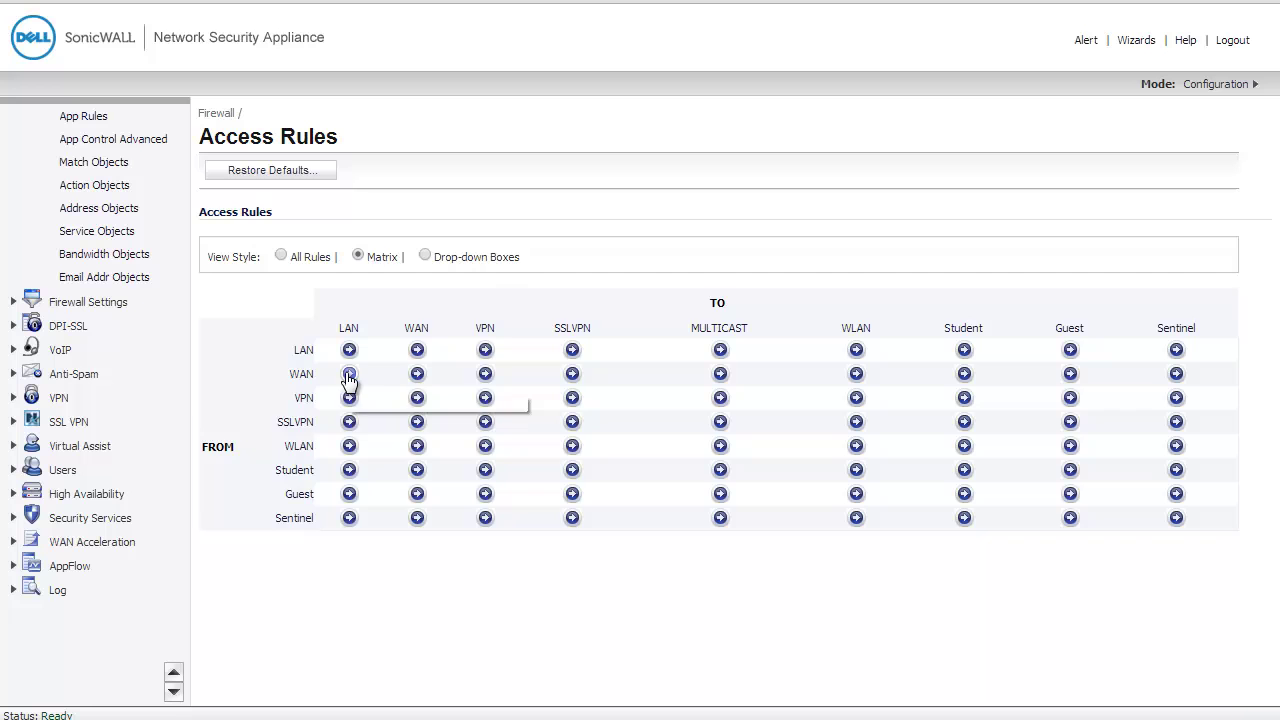
left_click(348, 376)
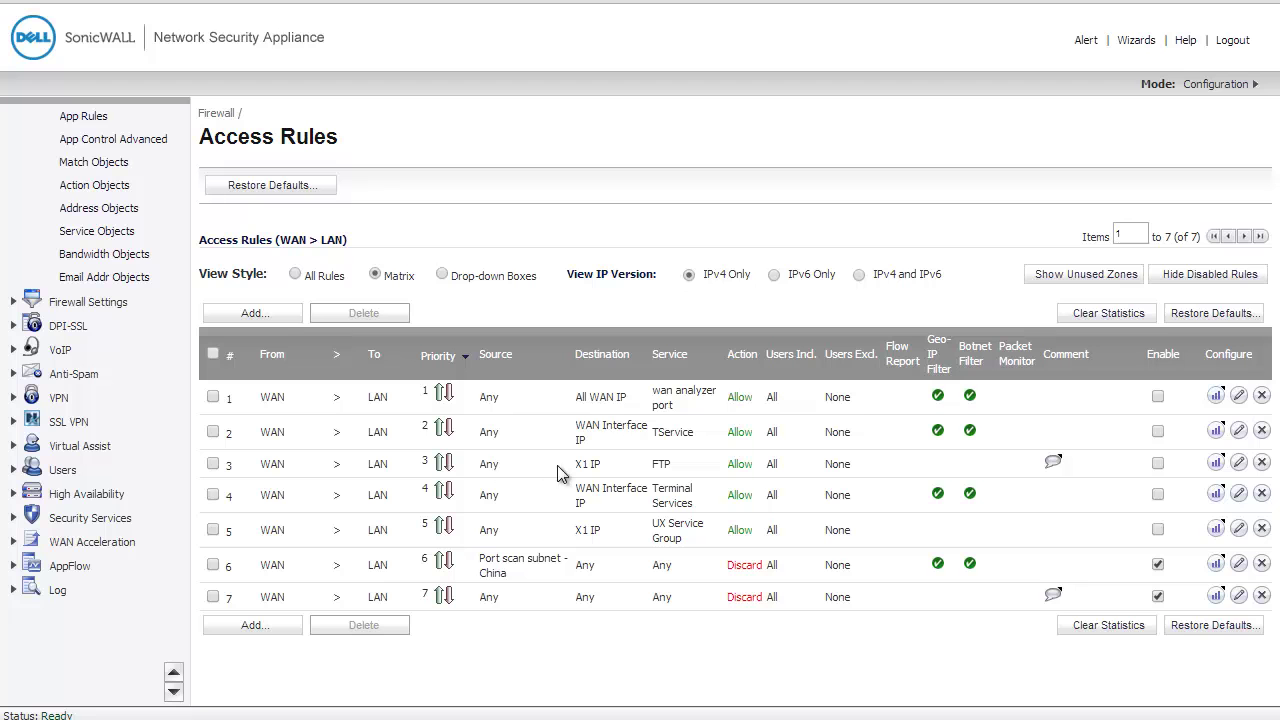
left_click_drag(568, 469, 690, 466)
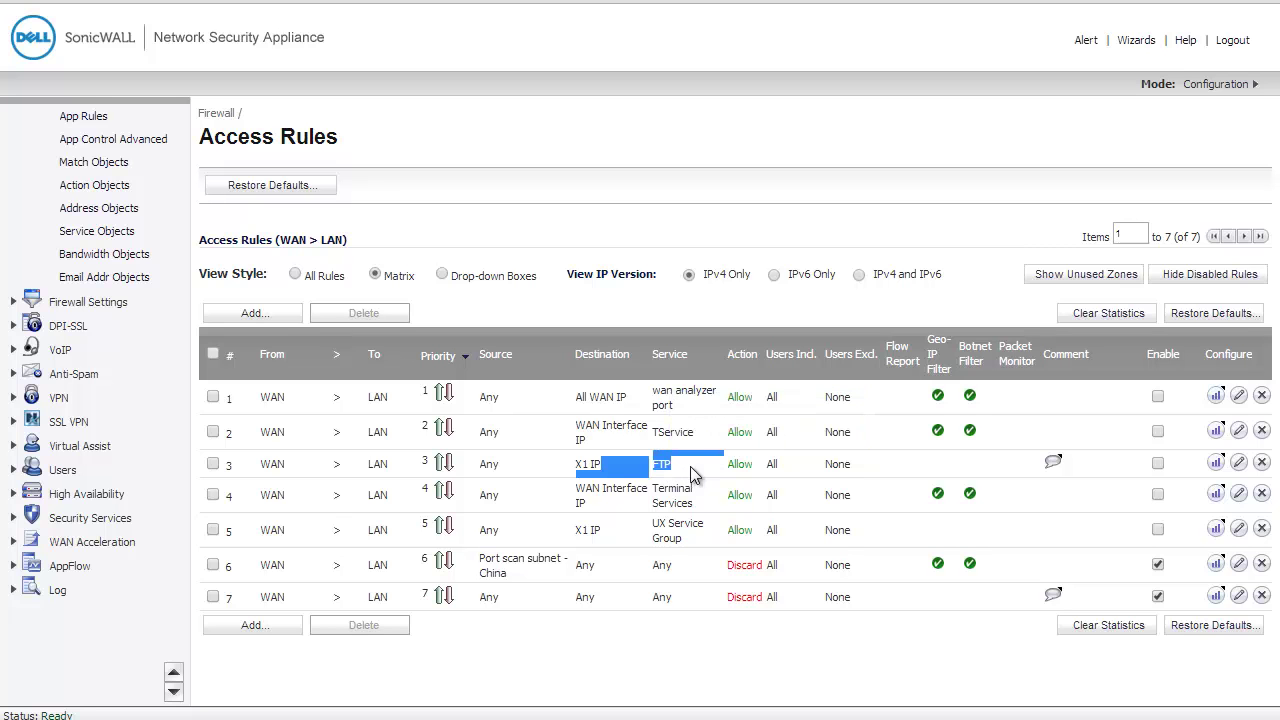
left_click(750, 467)
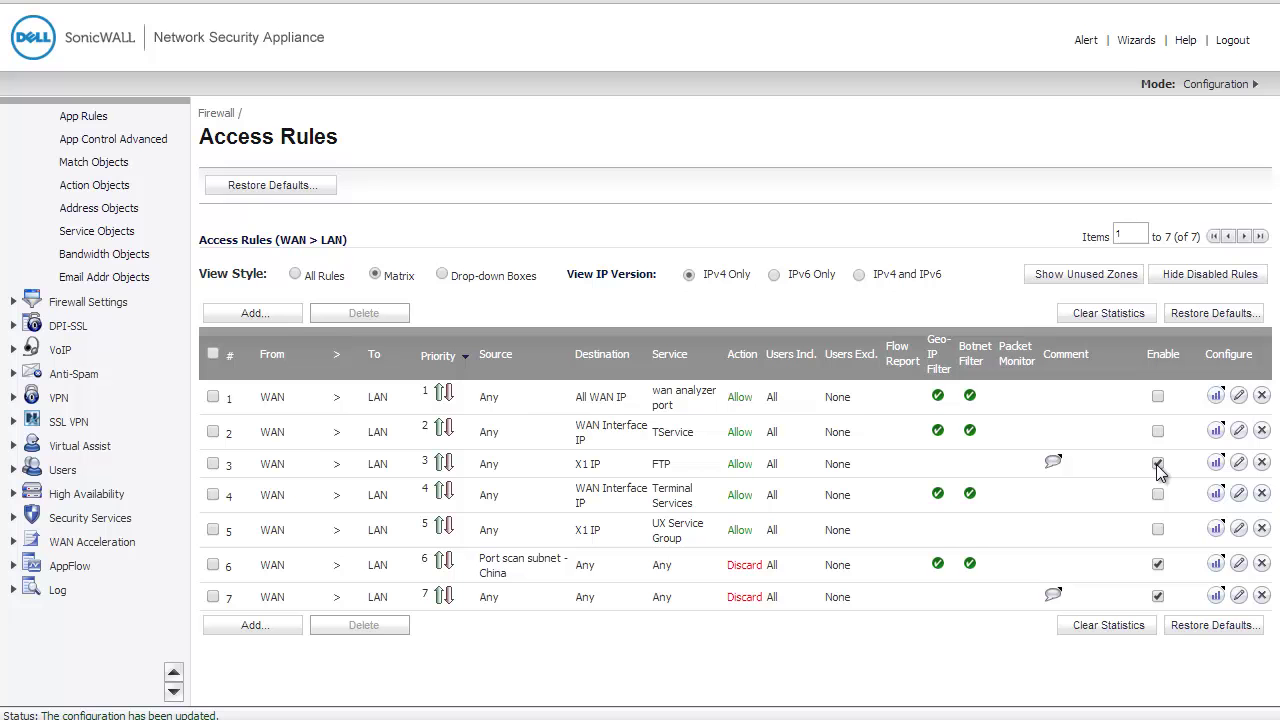
- Return to the system's Packet Monitor and clear the previously captured packets
left_click(173, 672)
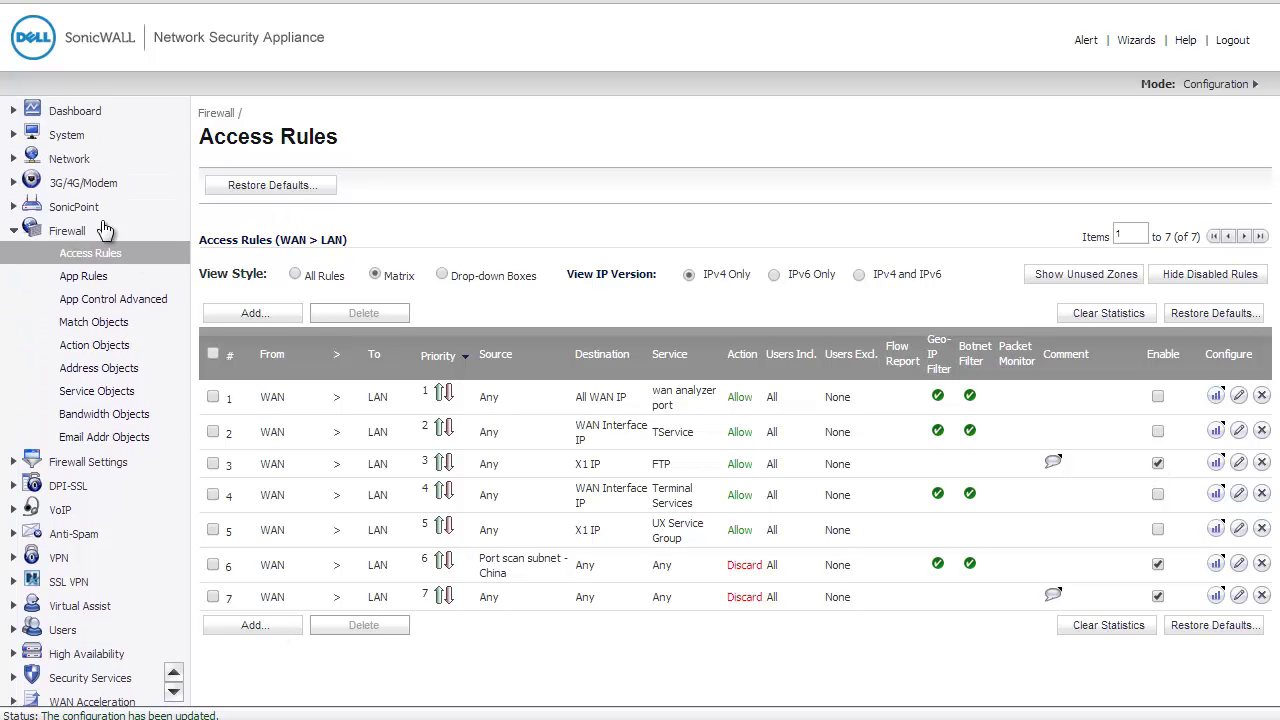
left_click(66, 134)
left_click(122, 370)
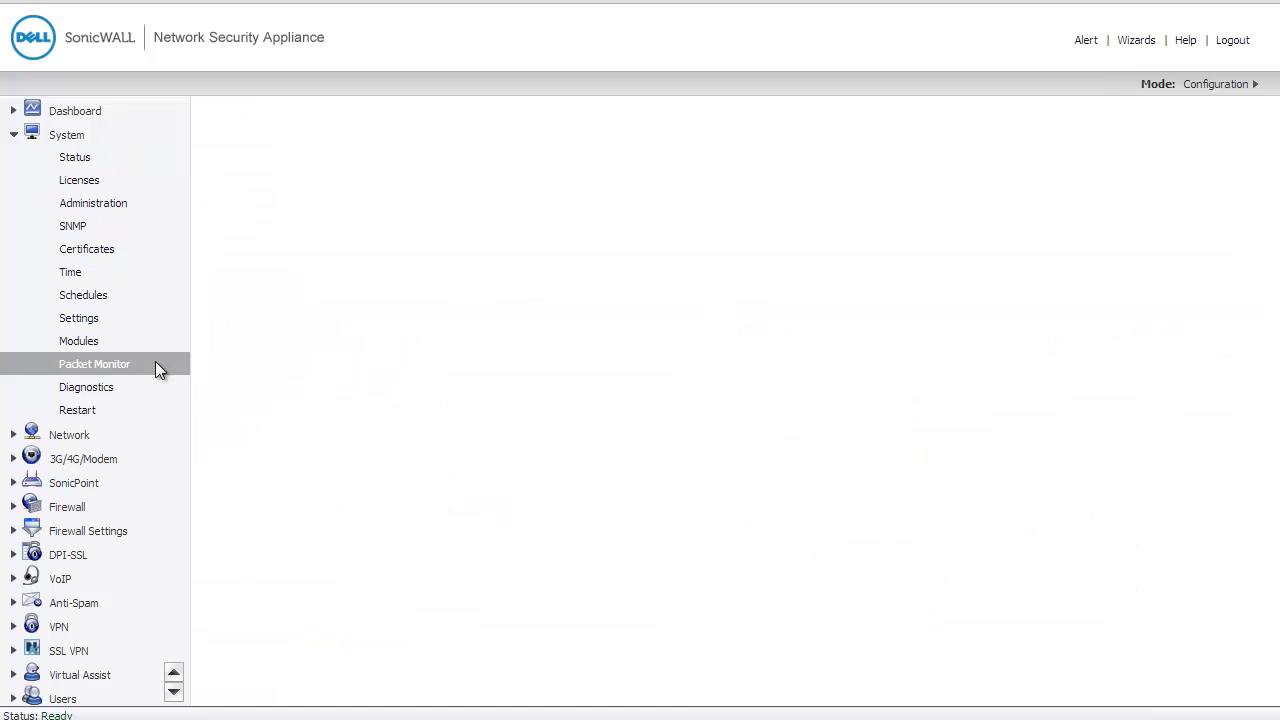
left_click(565, 189)
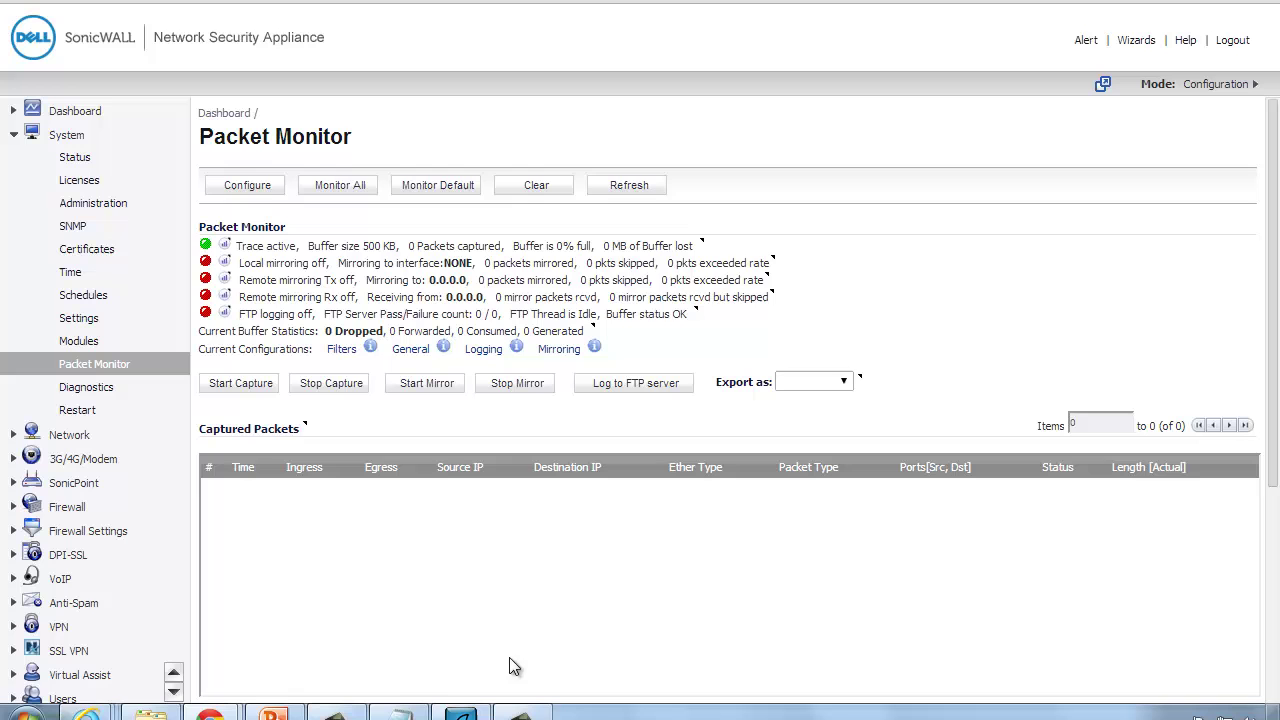
mouse_move(230, 706)
left_click(346, 617)
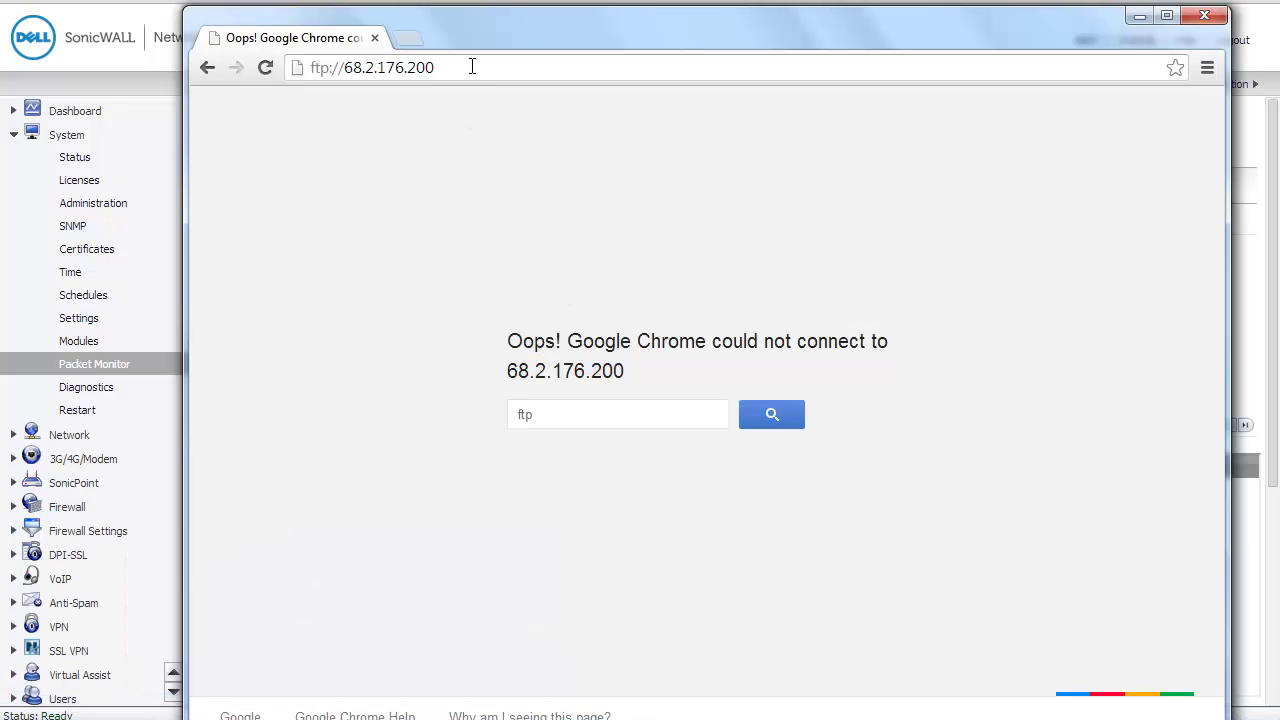
key("Return")
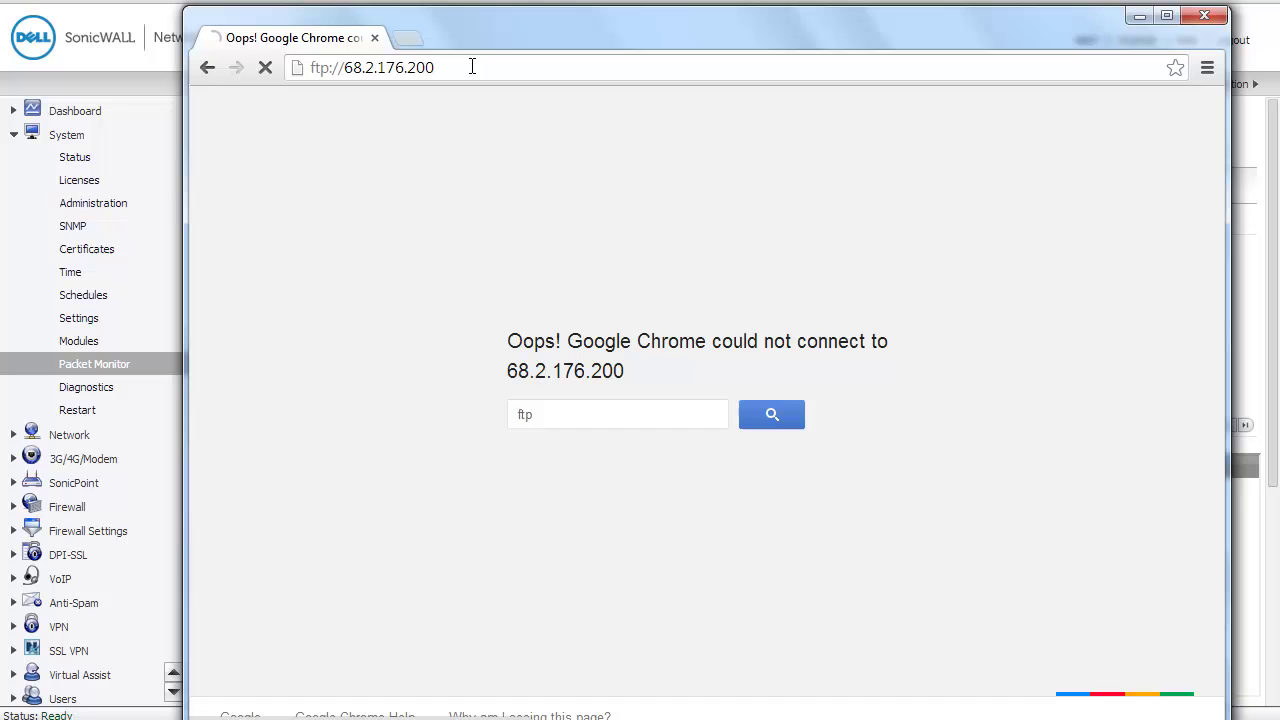
left_click(150, 56)
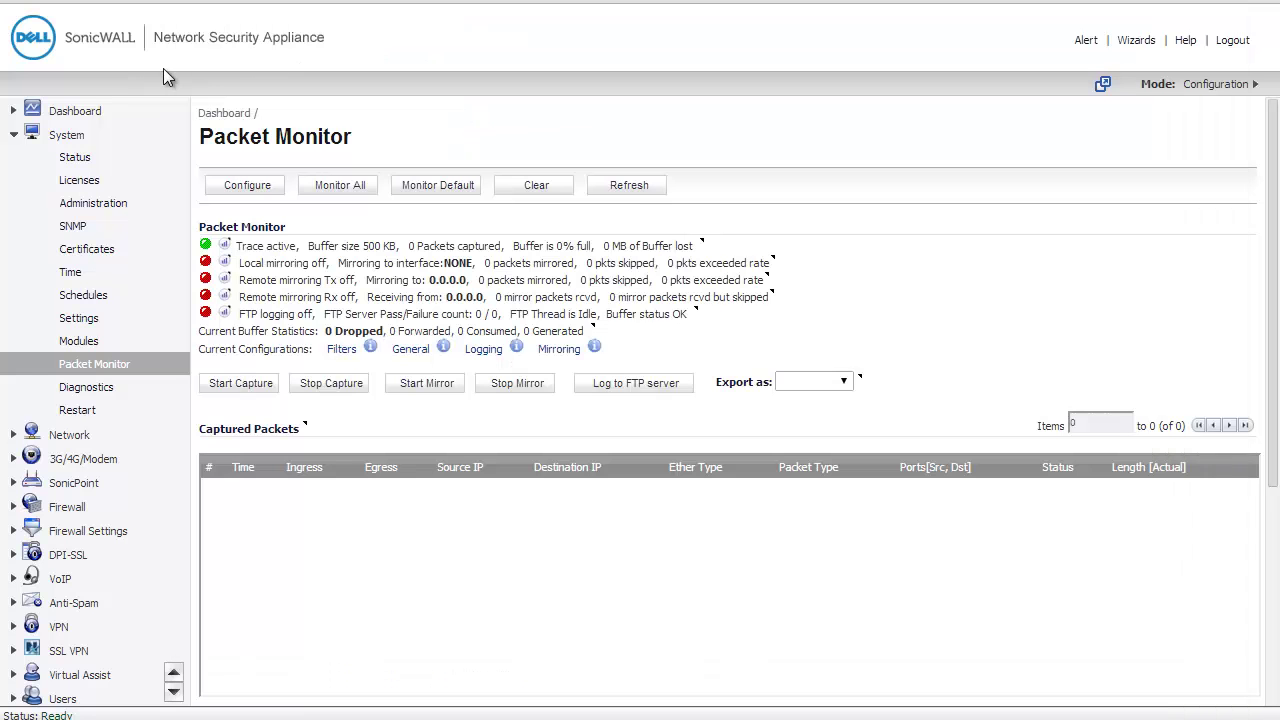
left_click(628, 186)
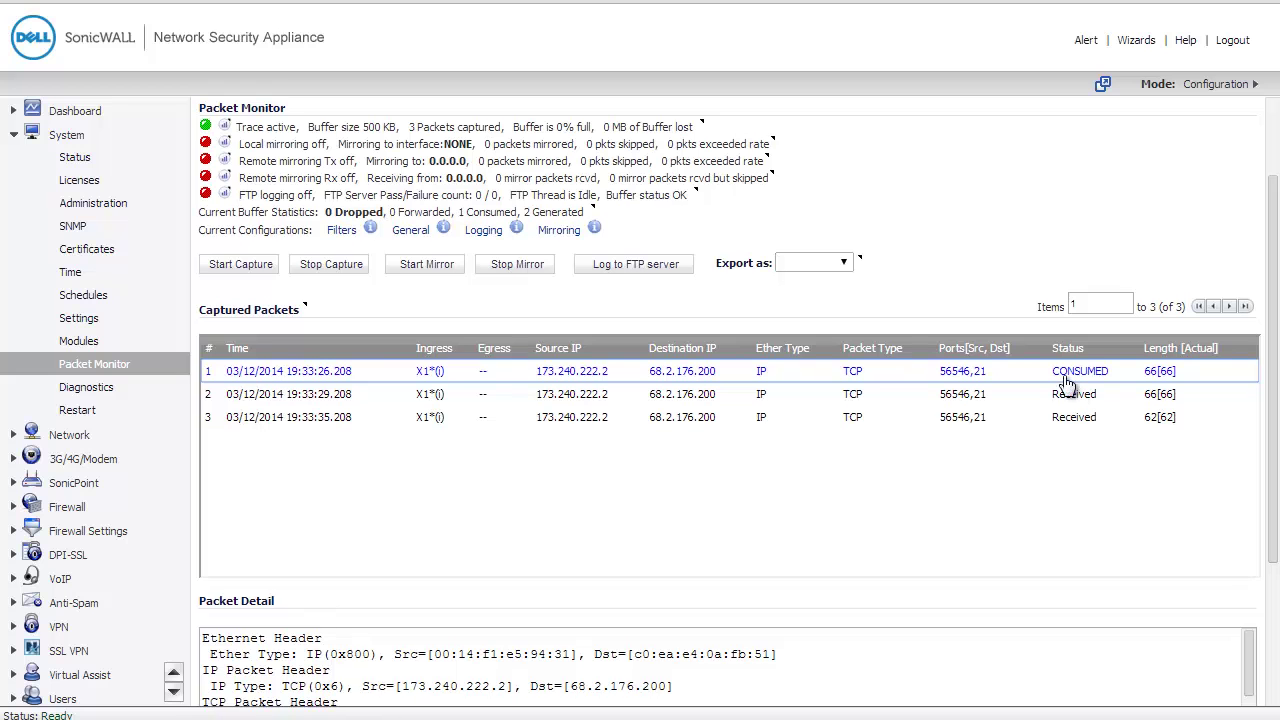
- Examine the status of each of the three captured FTP packets
left_click_drag(1050, 375, 1078, 373)
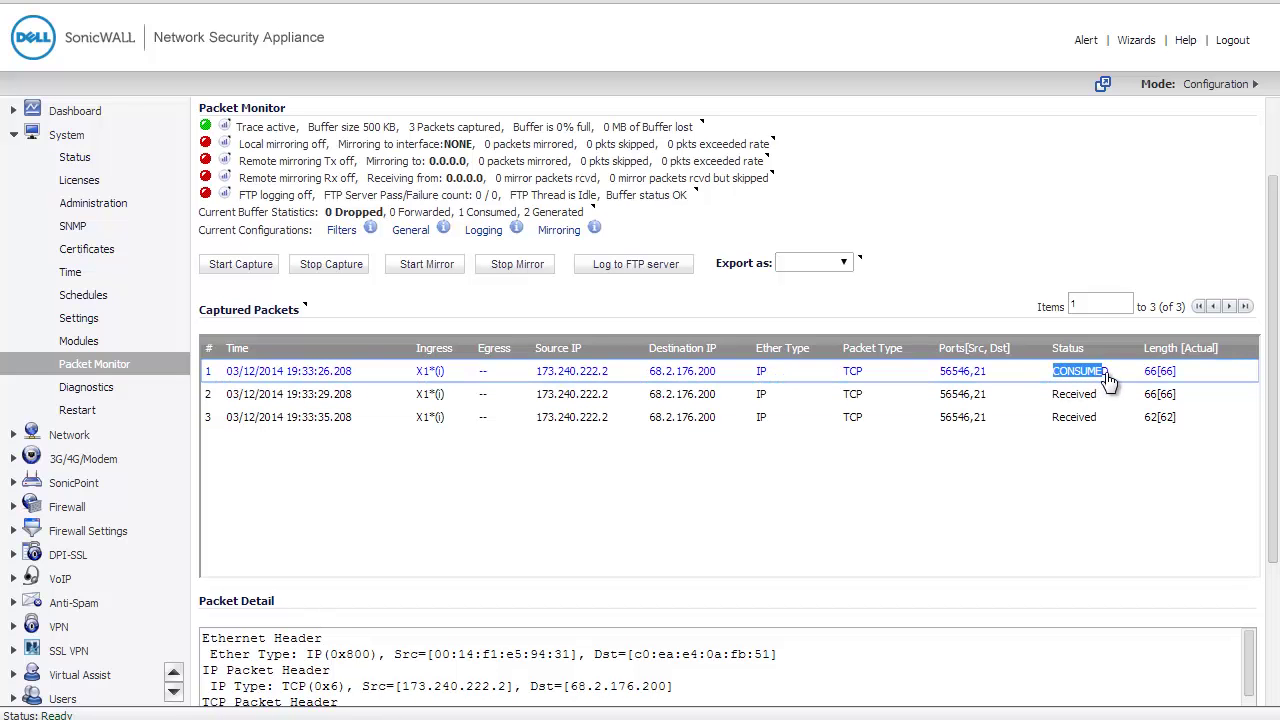
left_click(1070, 396)
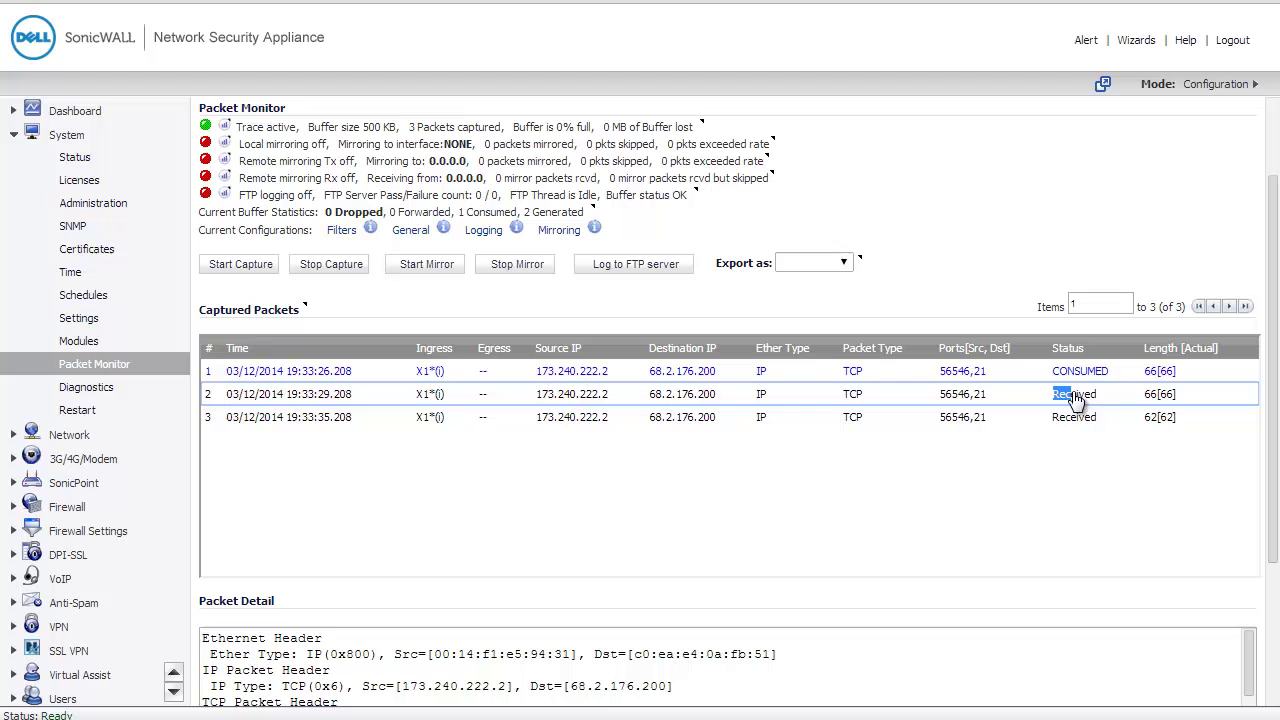
left_click_drag(1069, 403, 1094, 423)
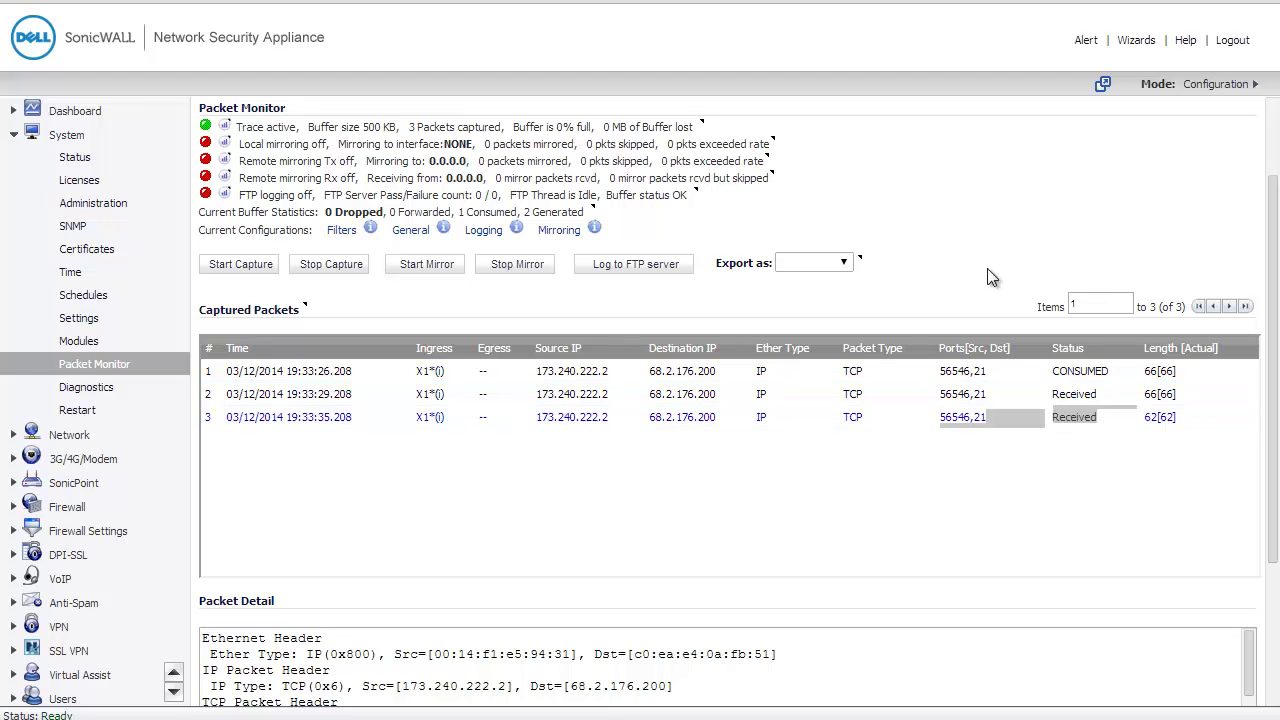
left_click(1035, 424)
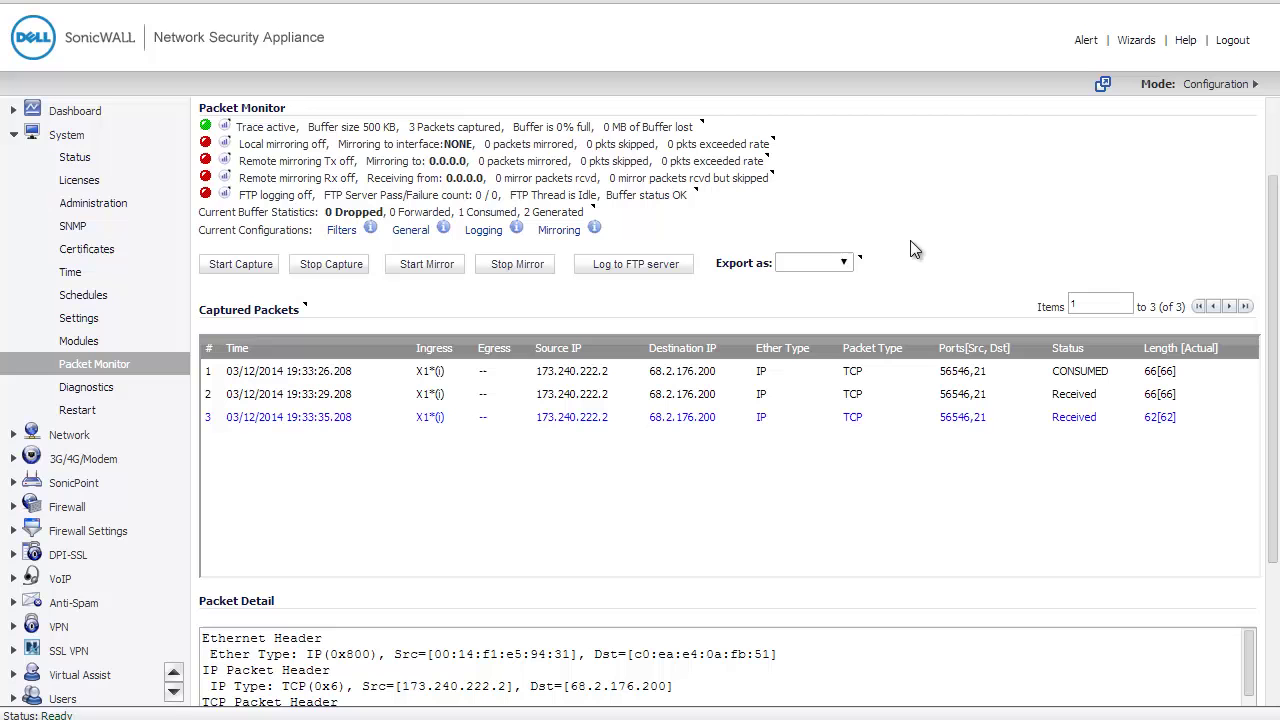
- In the network's NAT policies, set the translated destination of the X1 IP FTP policy to ServerNew and save it
left_click(68, 436)
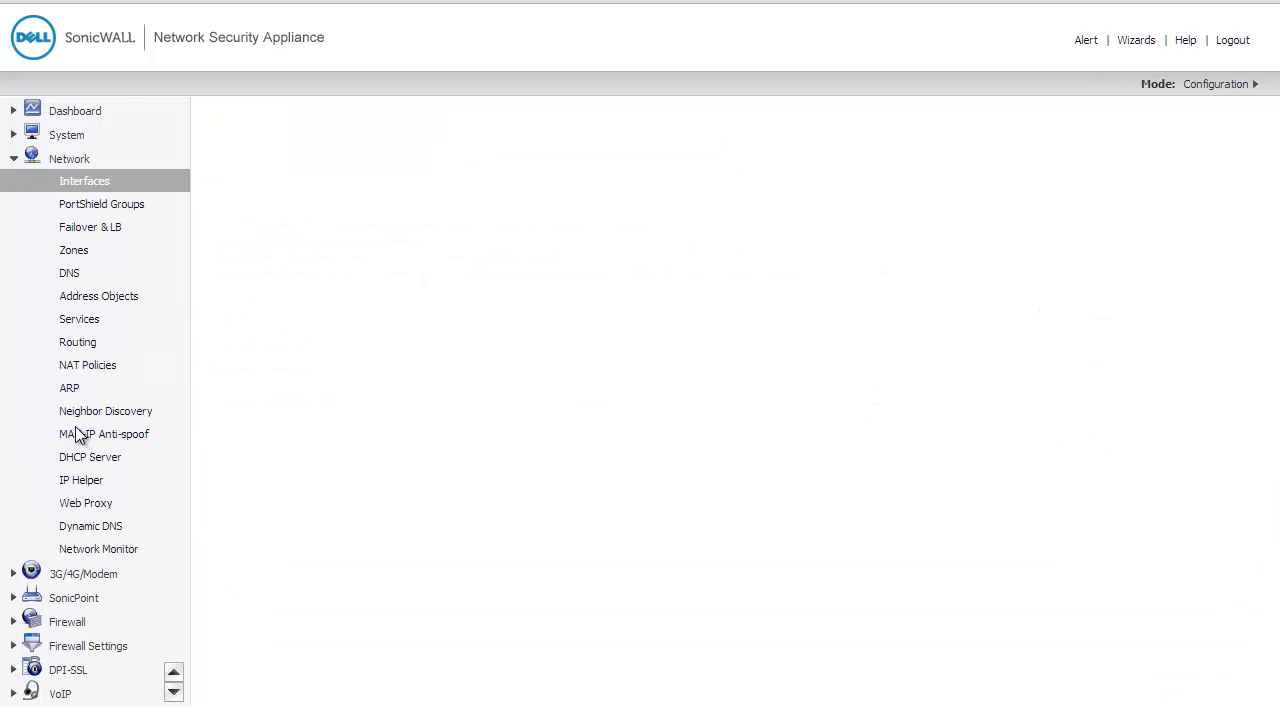
left_click(84, 366)
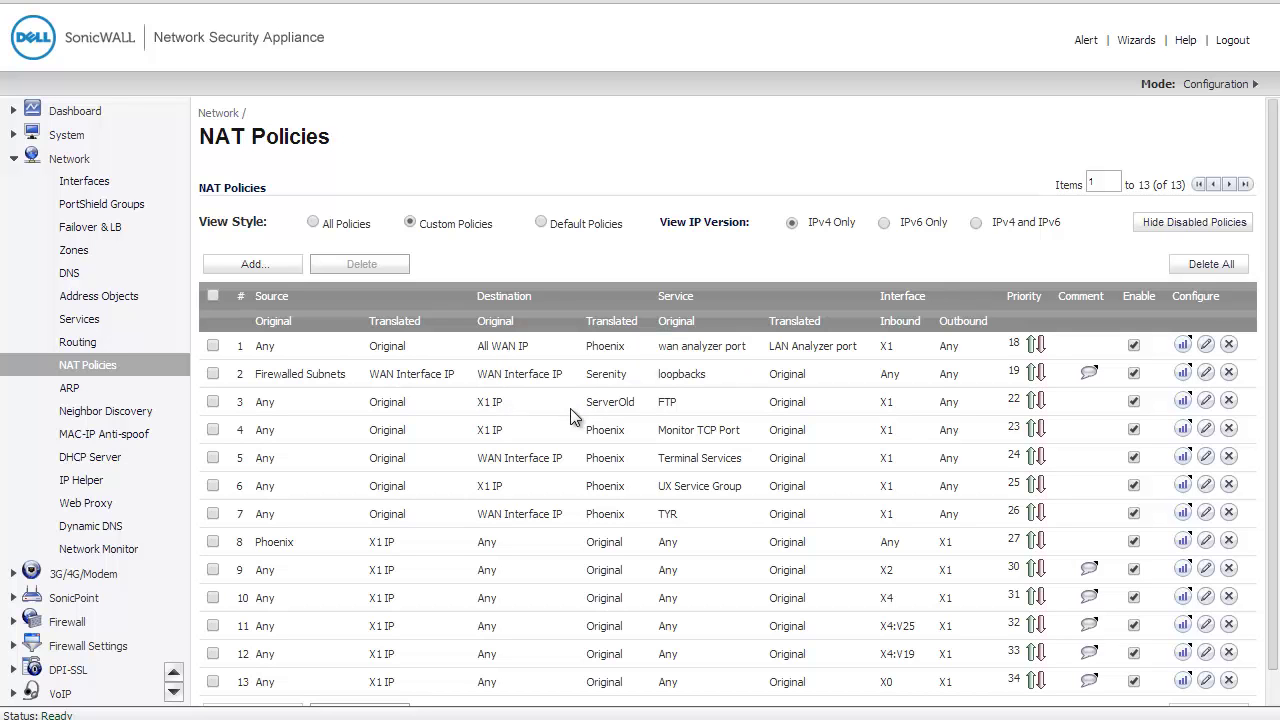
mouse_move(492, 411)
mouse_move(666, 410)
mouse_move(614, 408)
left_click(1206, 400)
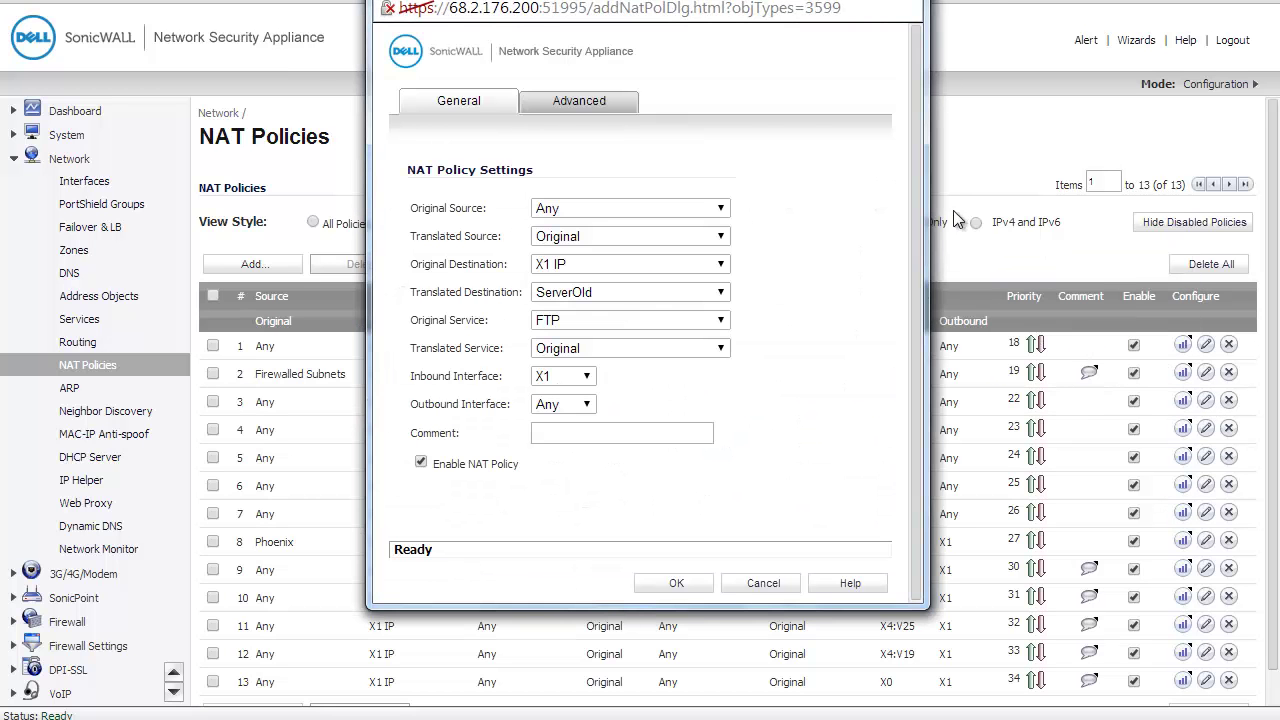
left_click(721, 292)
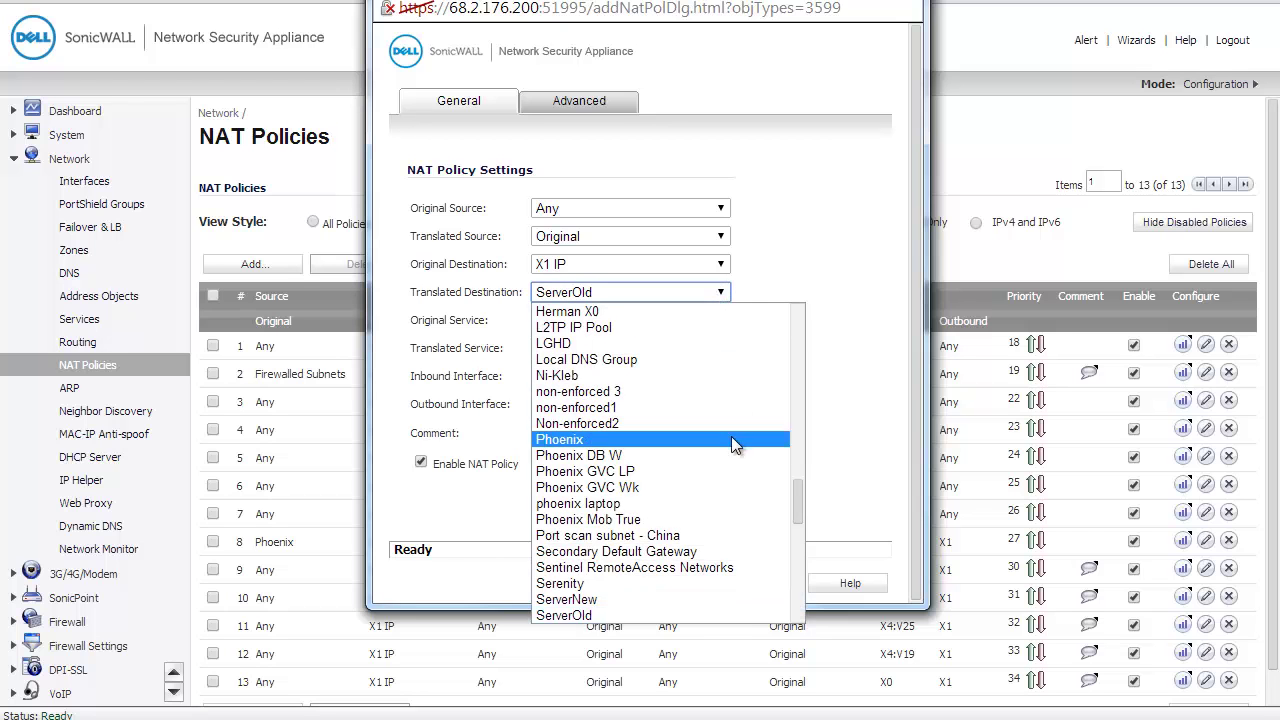
left_click(702, 597)
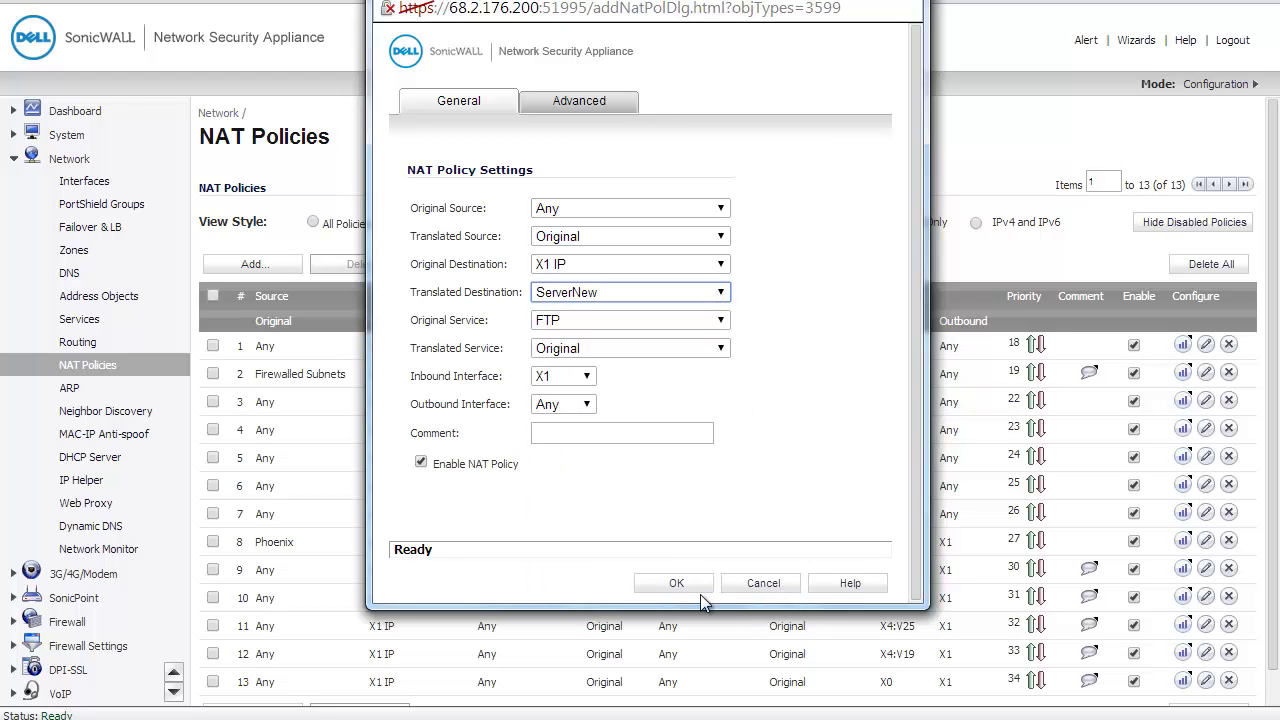
left_click(680, 584)
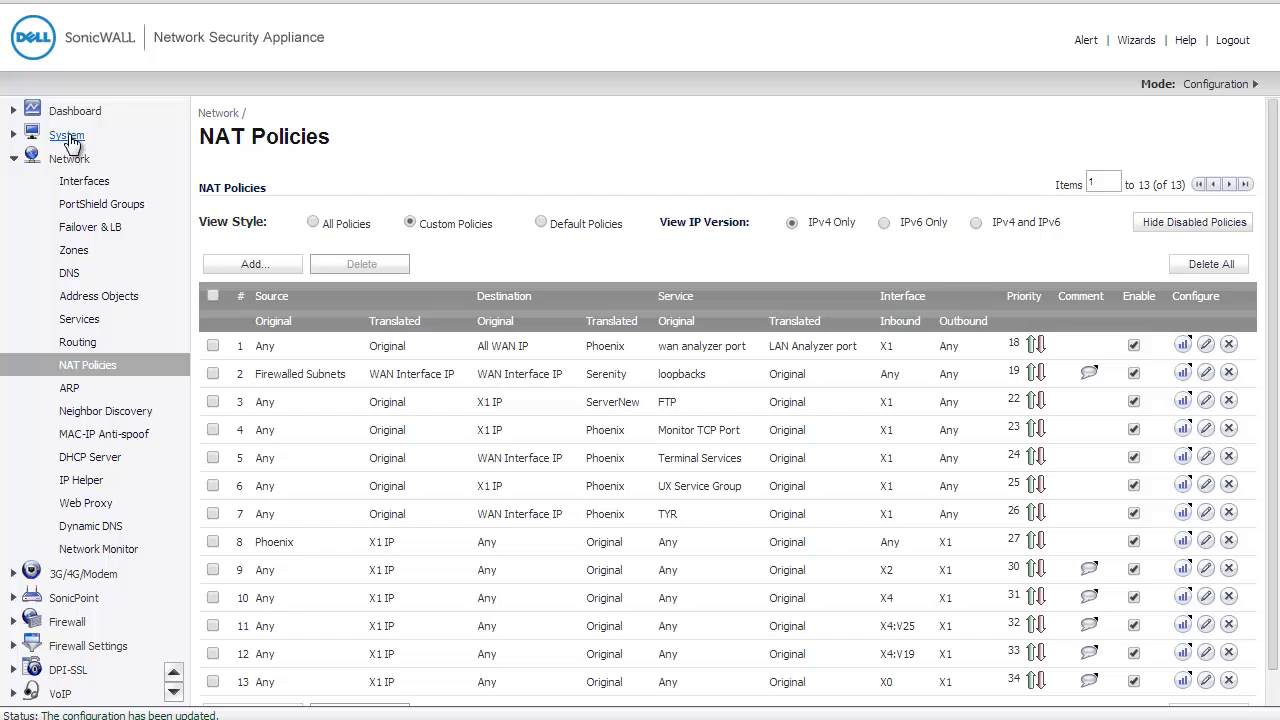
- Reopen the Packet Monitor and clear the packets captured before the NAT policy change
left_click(68, 137)
left_click(126, 366)
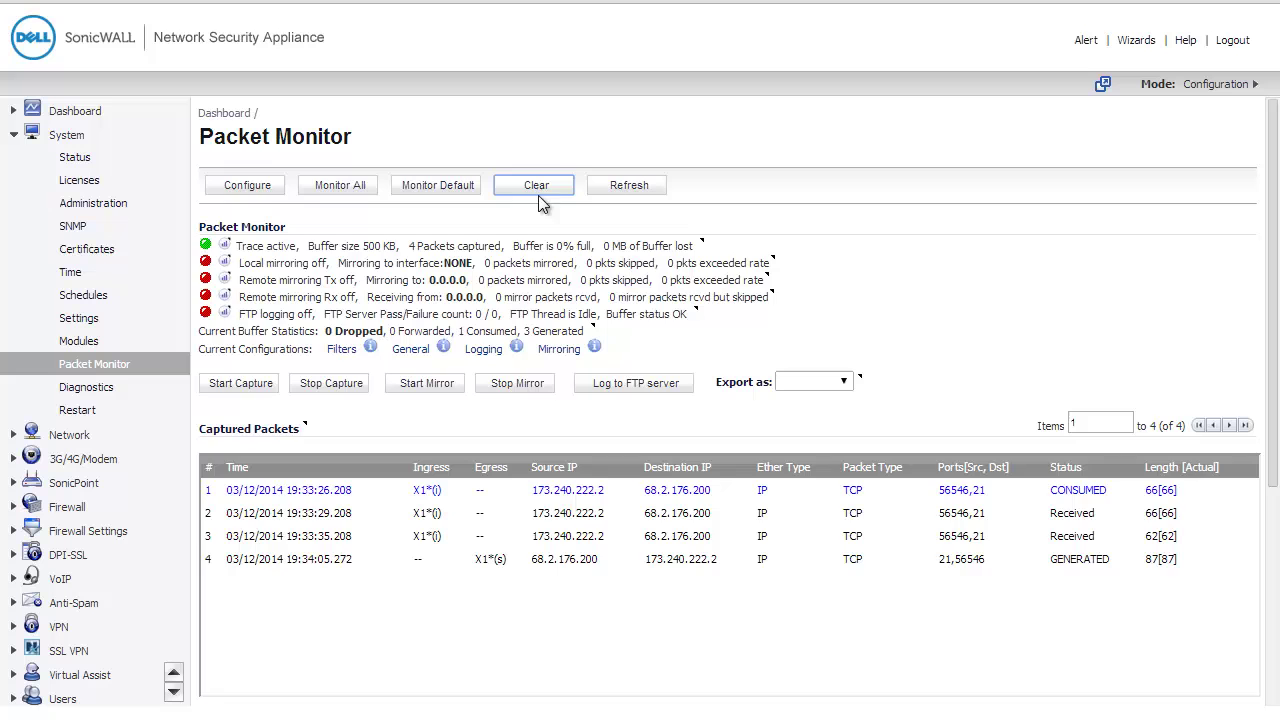
left_click(538, 195)
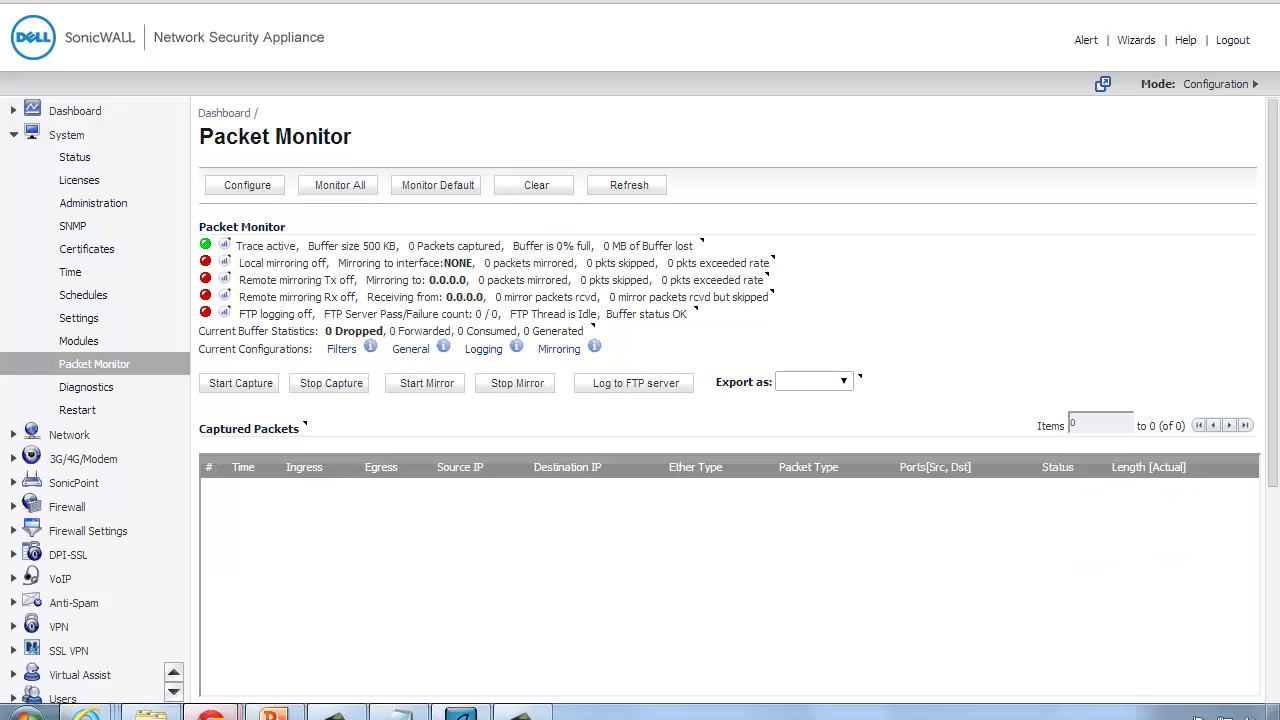
- Retry ftp://68.2.176.200 in the Chrome window and refresh the Packet Monitor to show the new traffic
mouse_move(210, 712)
left_click(333, 620)
left_click(428, 75)
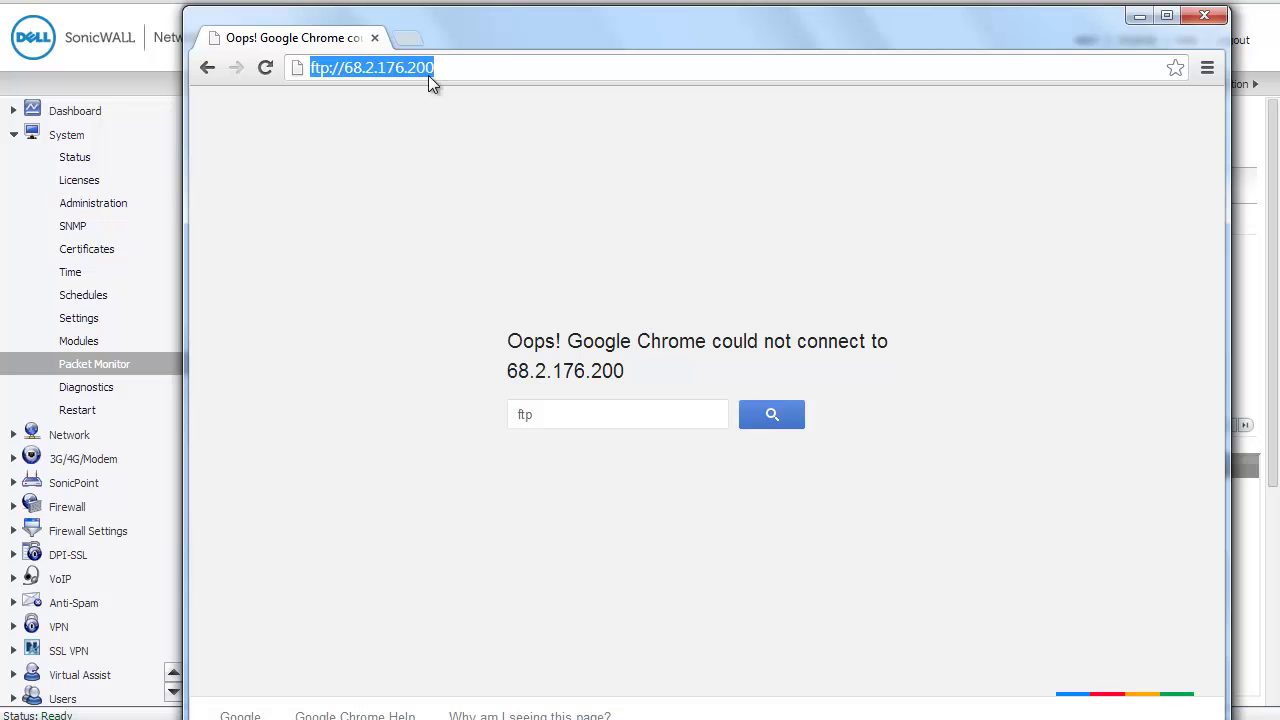
key("Return")
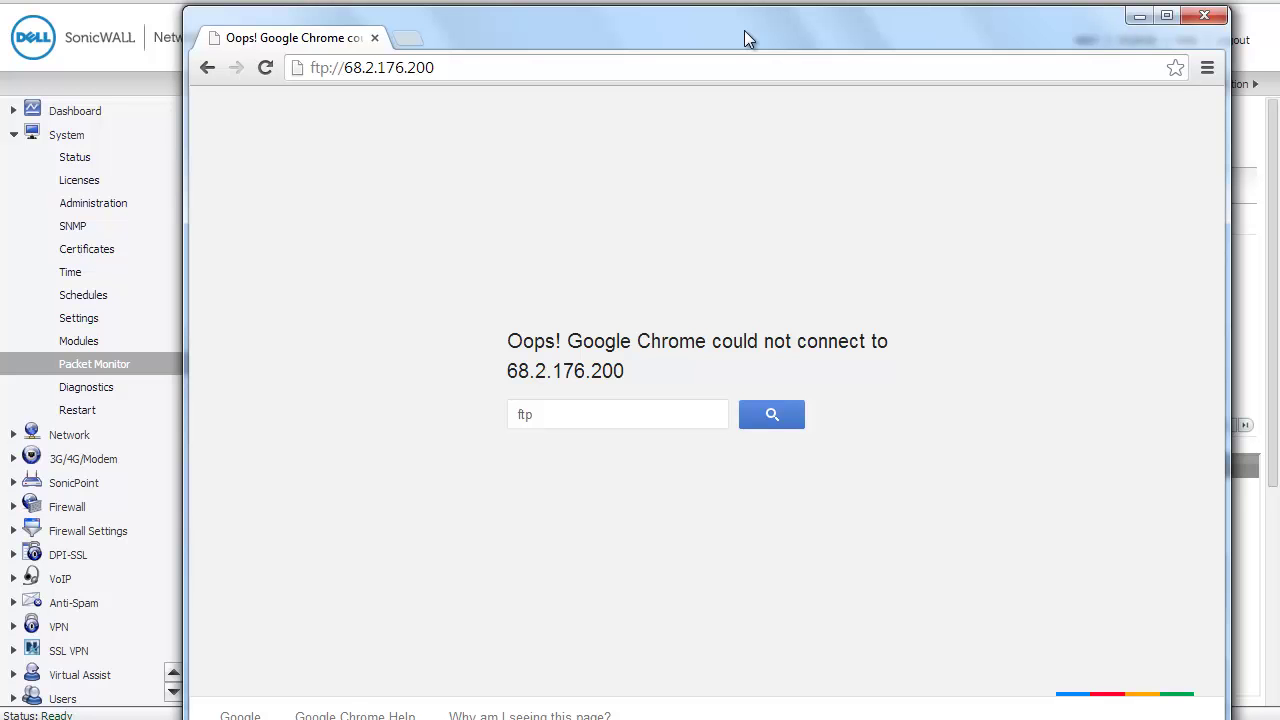
key("alt+Tab")
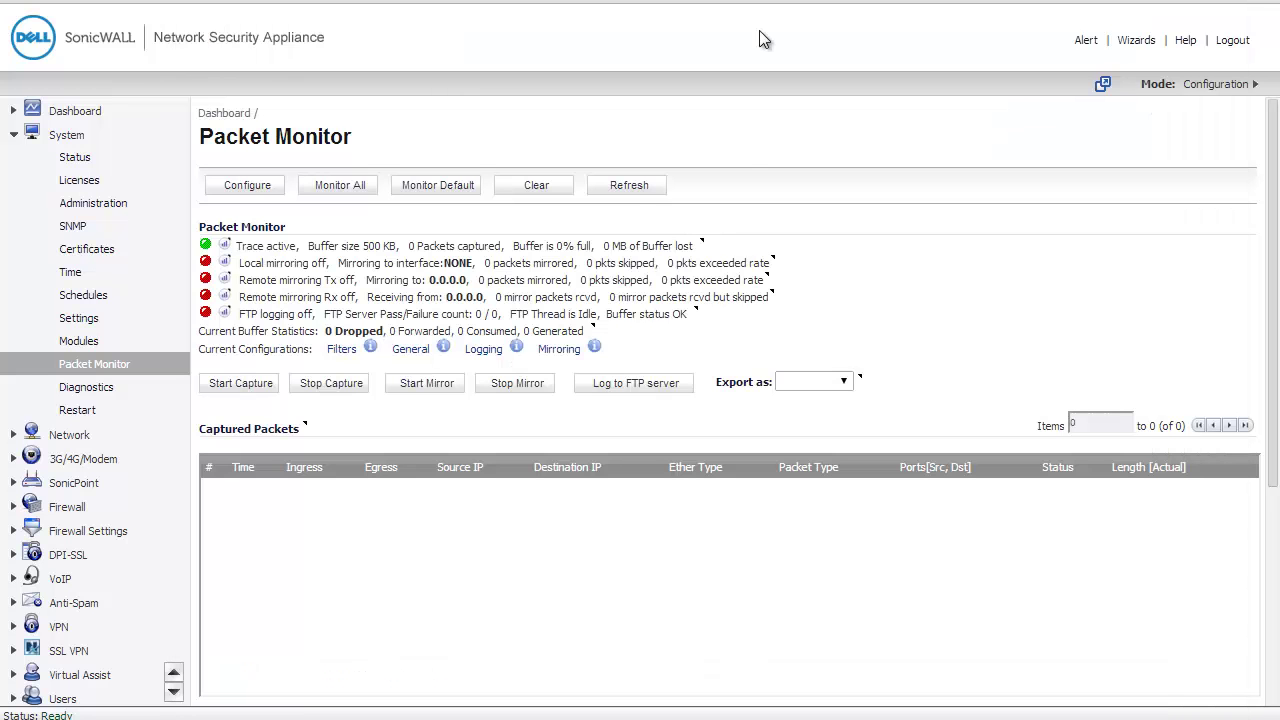
left_click(630, 190)
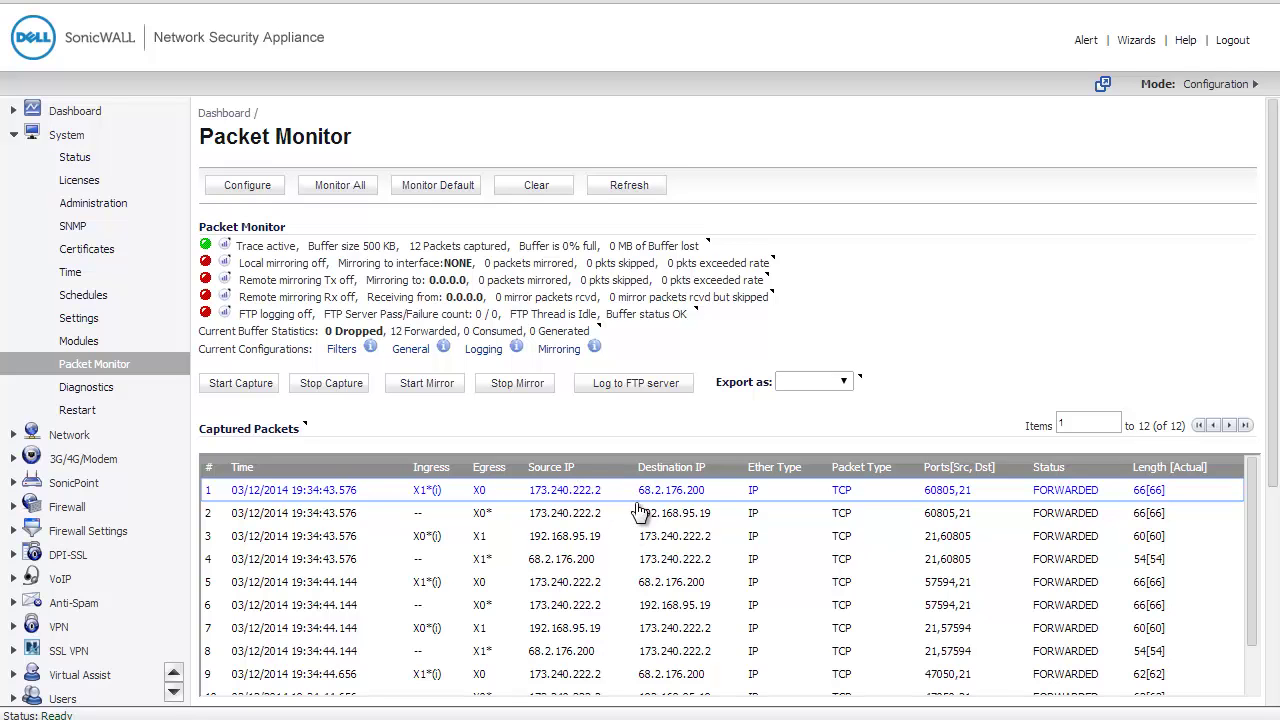
- Examine the first packet's destination IP, ports and status, and the egress interface of the first two packets
left_click_drag(638, 490, 664, 493)
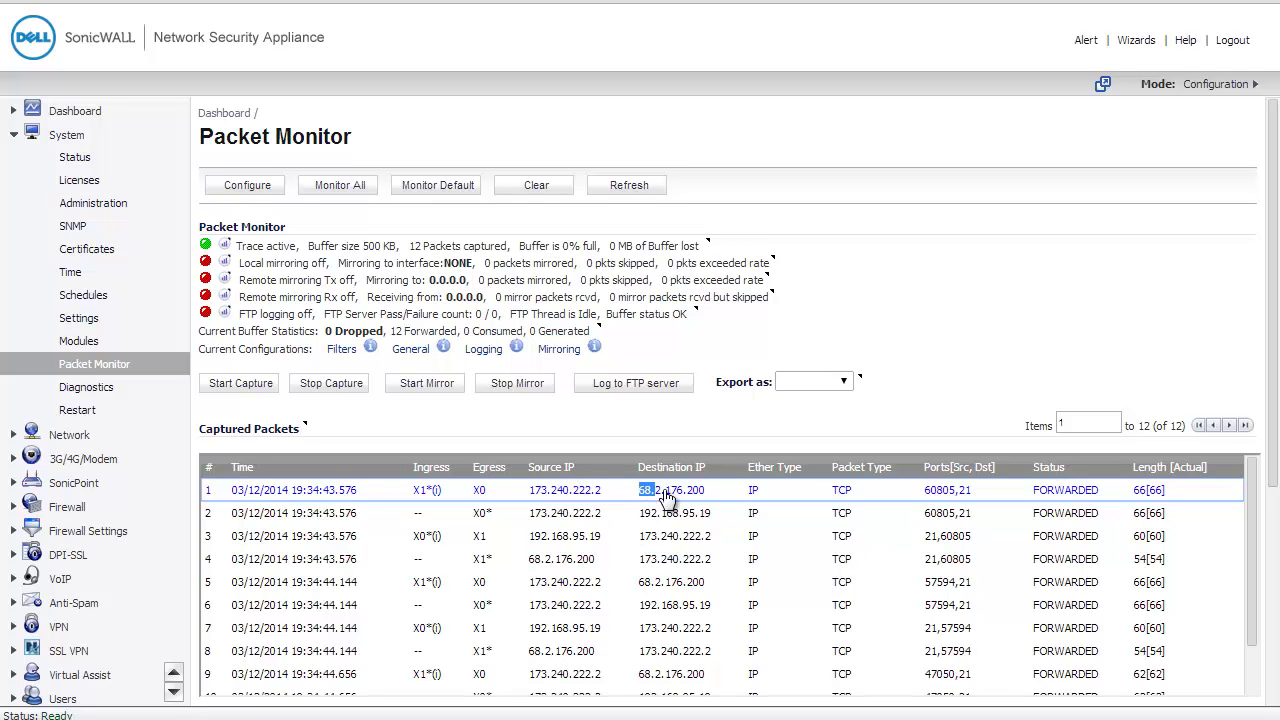
left_click(926, 497)
left_click_drag(925, 492, 1102, 500)
left_click_drag(495, 495, 500, 524)
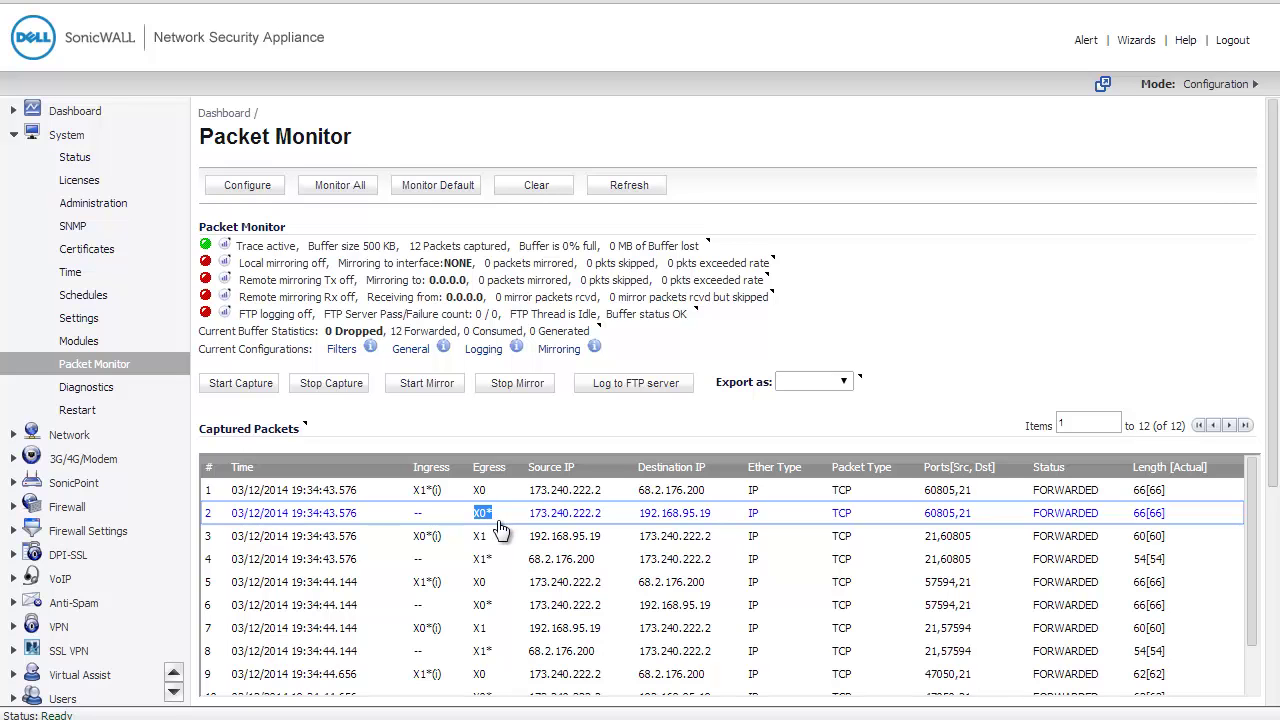
- Examine the second packet's translated destination IP and the TCP flags in its packet detail
left_click_drag(1275, 264, 1242, 330)
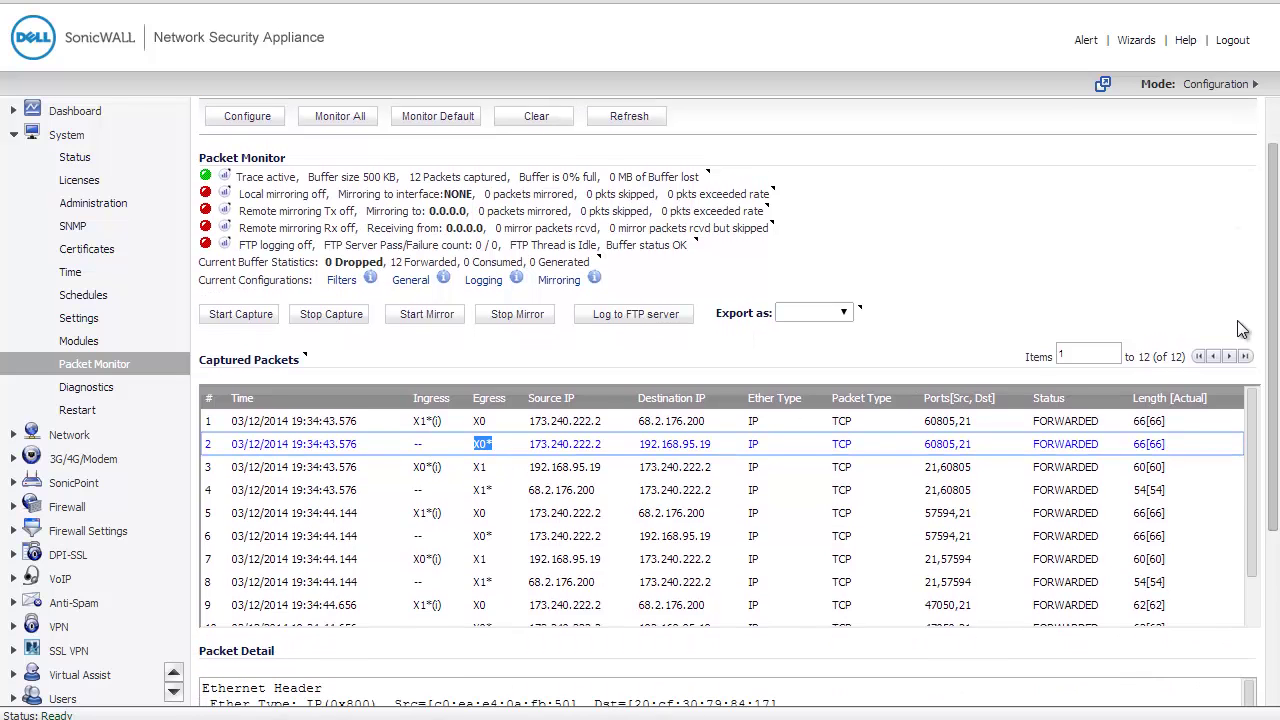
left_click(718, 452)
left_click_drag(718, 455, 643, 455)
left_click_drag(1275, 412, 1237, 516)
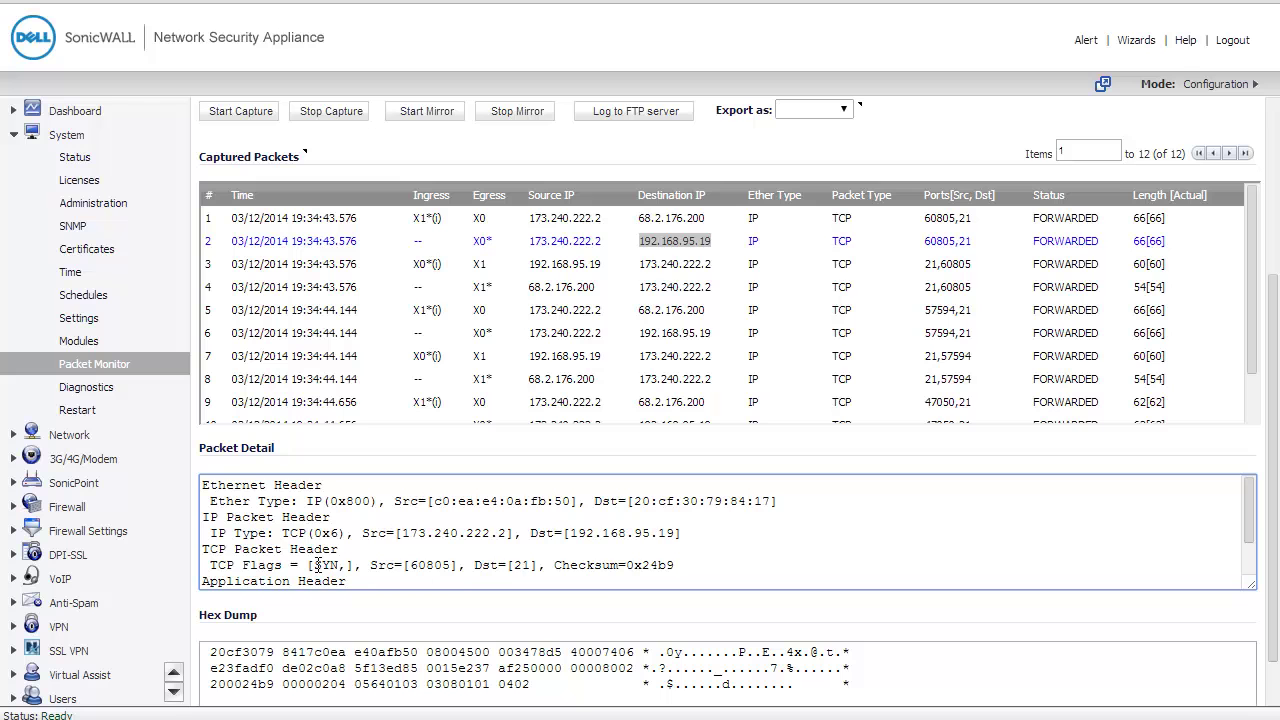
left_click_drag(314, 566, 341, 566)
- Examine the third packet's ingress interface and addresses, and the fourth packet's translated source and destination IPs
left_click_drag(418, 272, 448, 278)
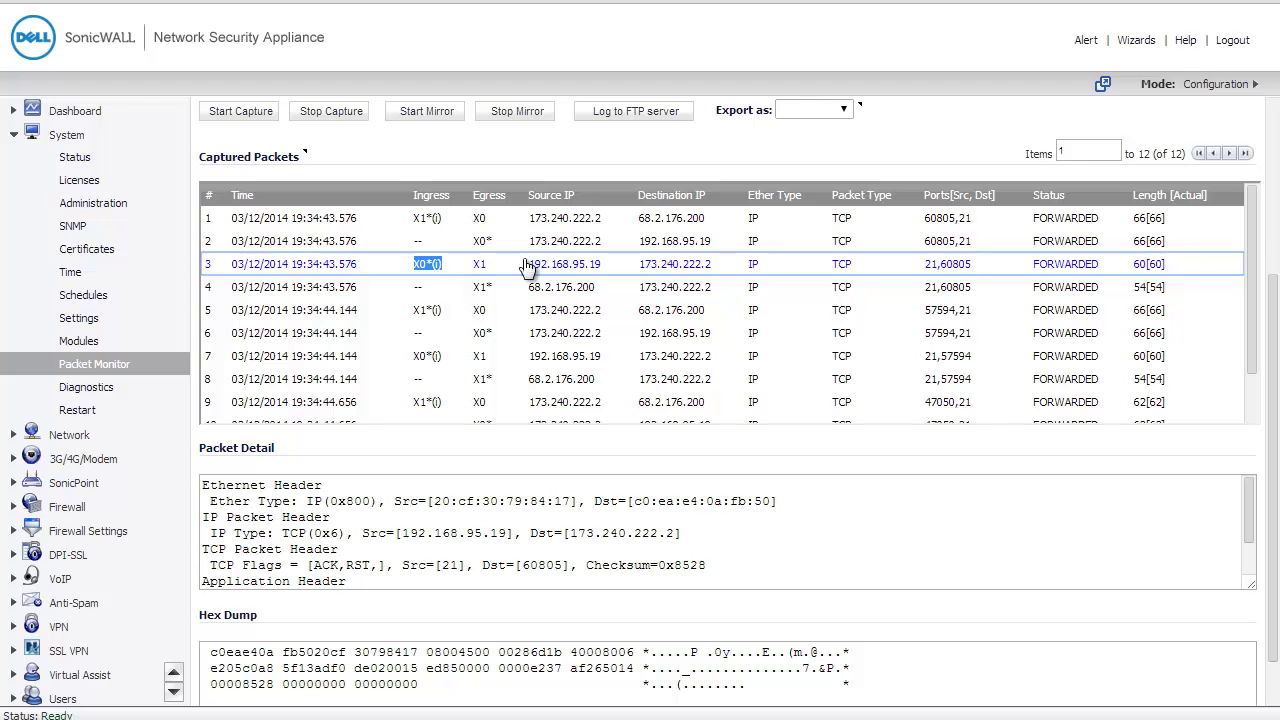
left_click_drag(530, 264, 742, 290)
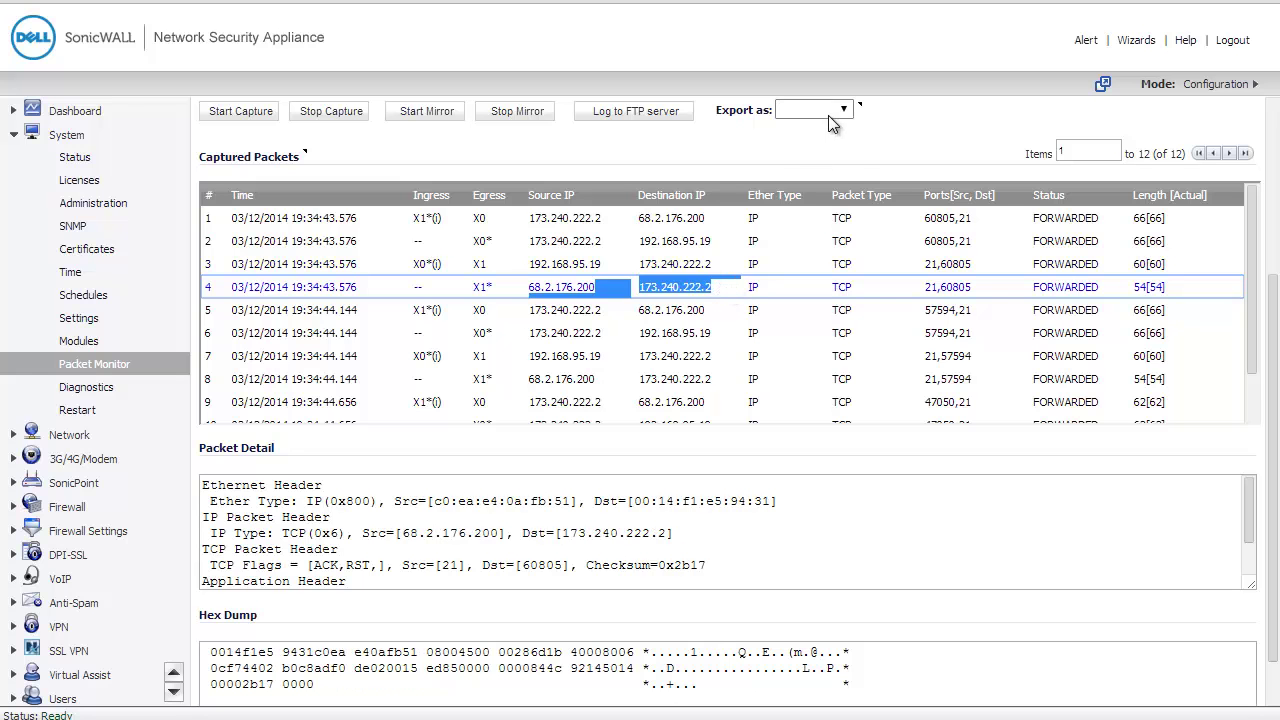
- Export the captured packets in Libpcap format and inspect the second and third packets of the exported file in Wireshark
left_click(828, 115)
left_click(822, 145)
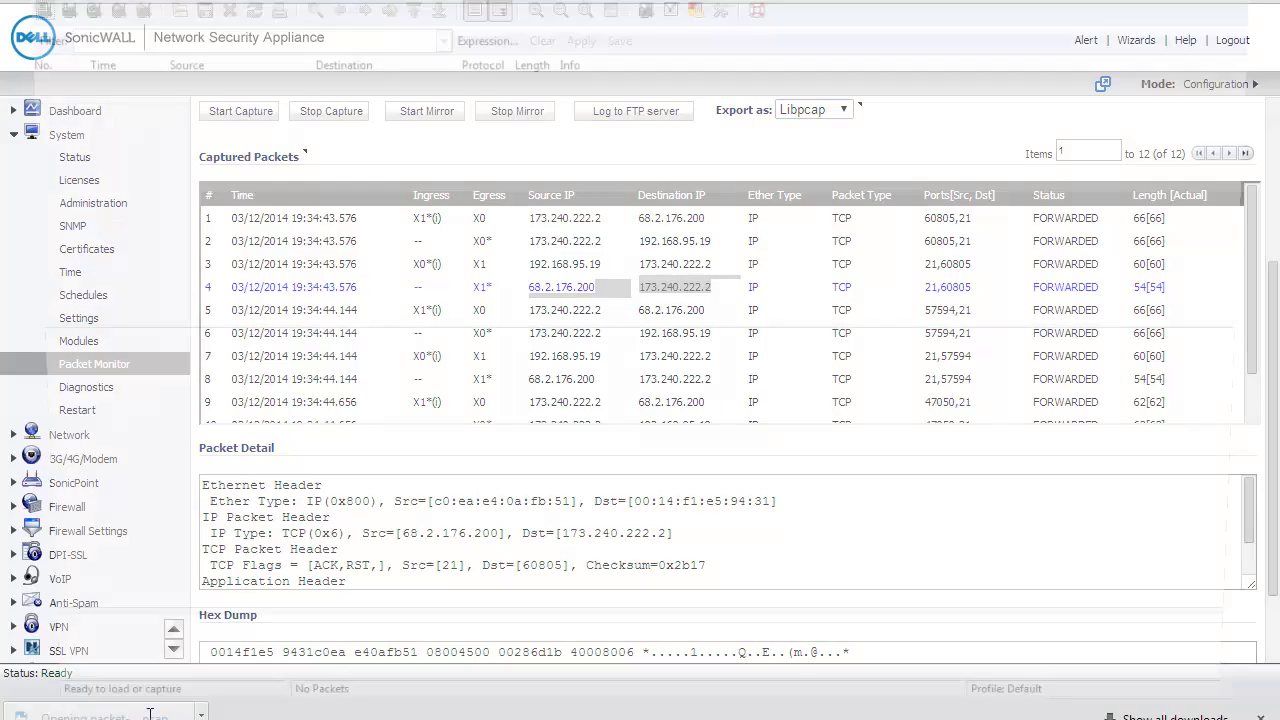
left_click(190, 708)
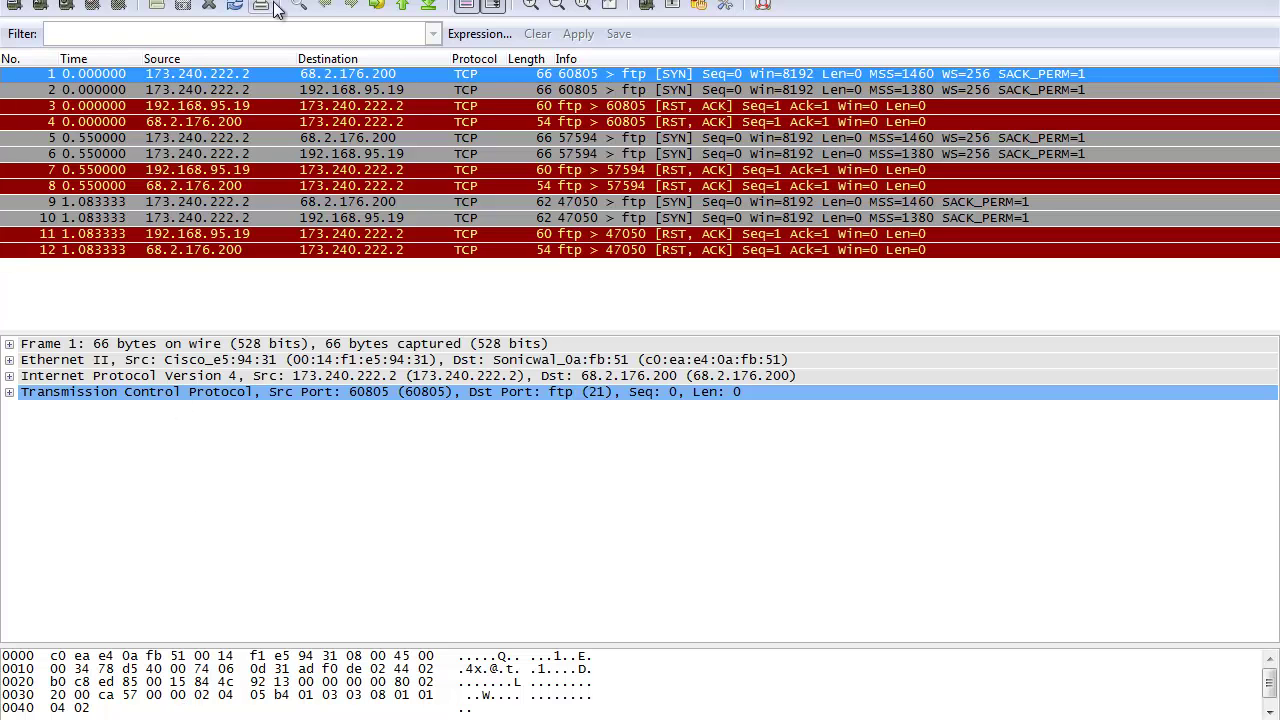
left_click(355, 90)
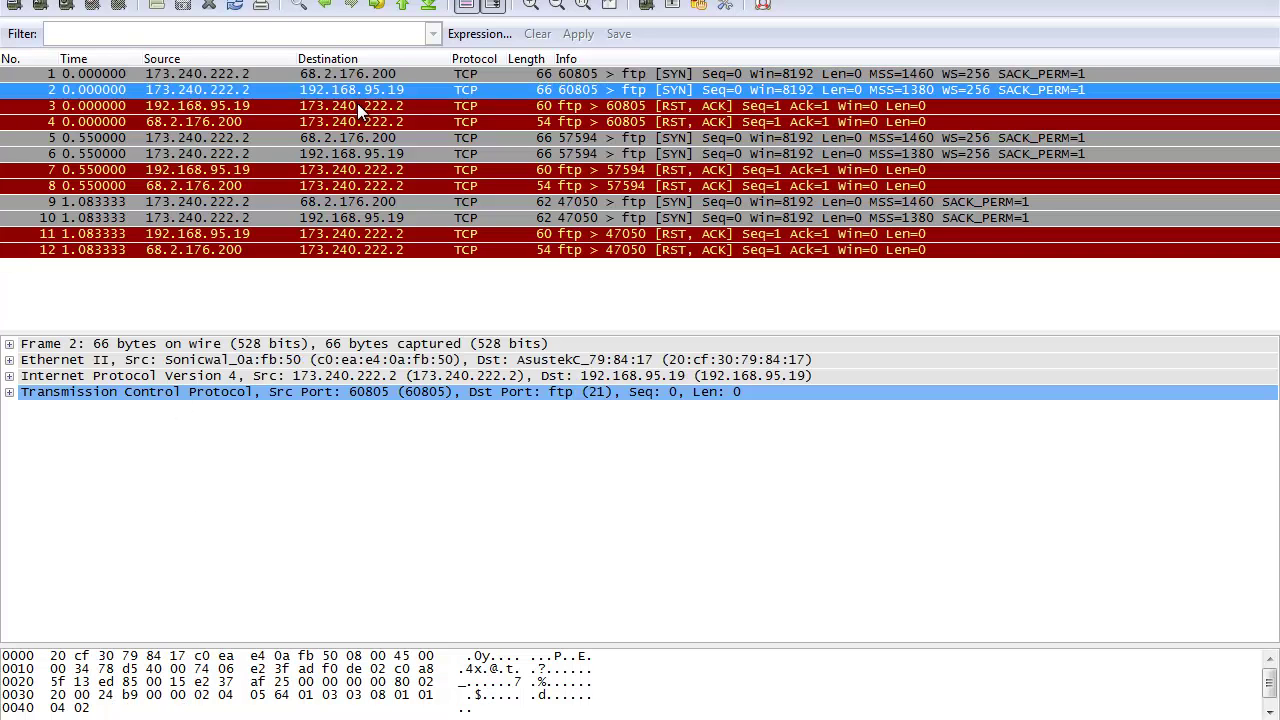
left_click(351, 106)
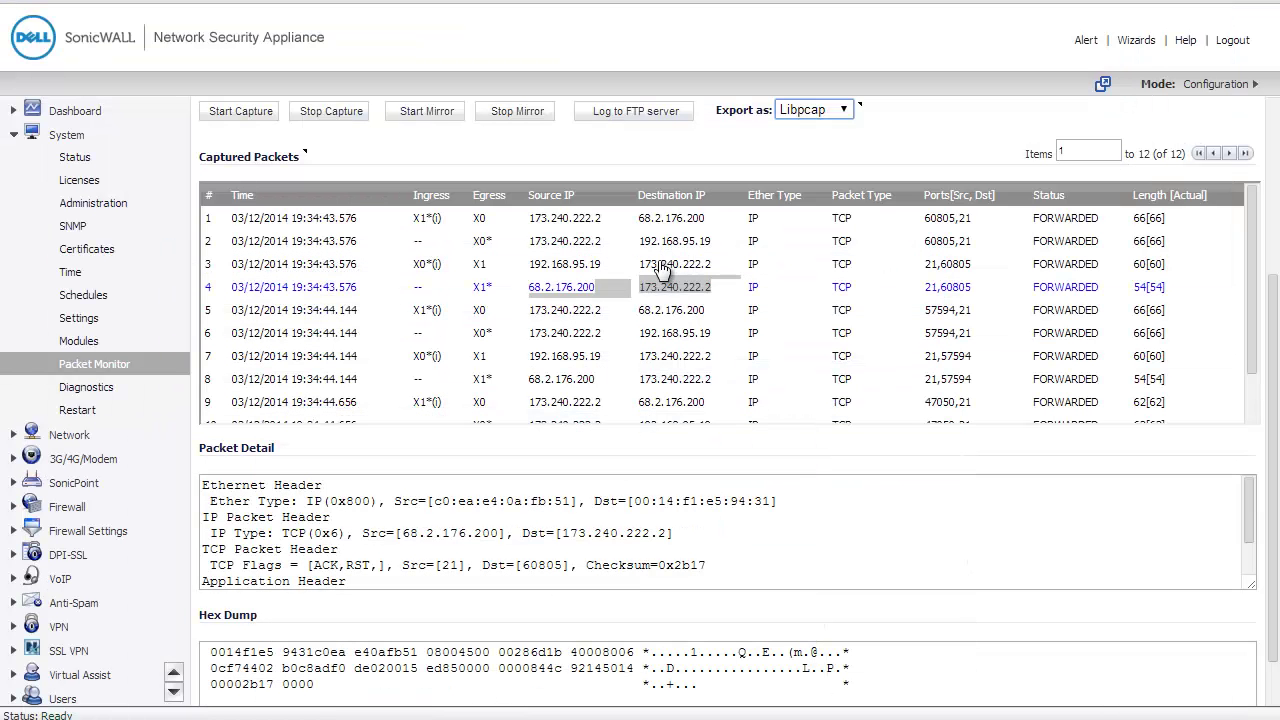
- Switch back to the SonicWALL Packet Monitor and review the fourth and first captured packets and the capture status
left_click(688, 287)
left_click(638, 222)
scroll(640, 290, "up", 2)
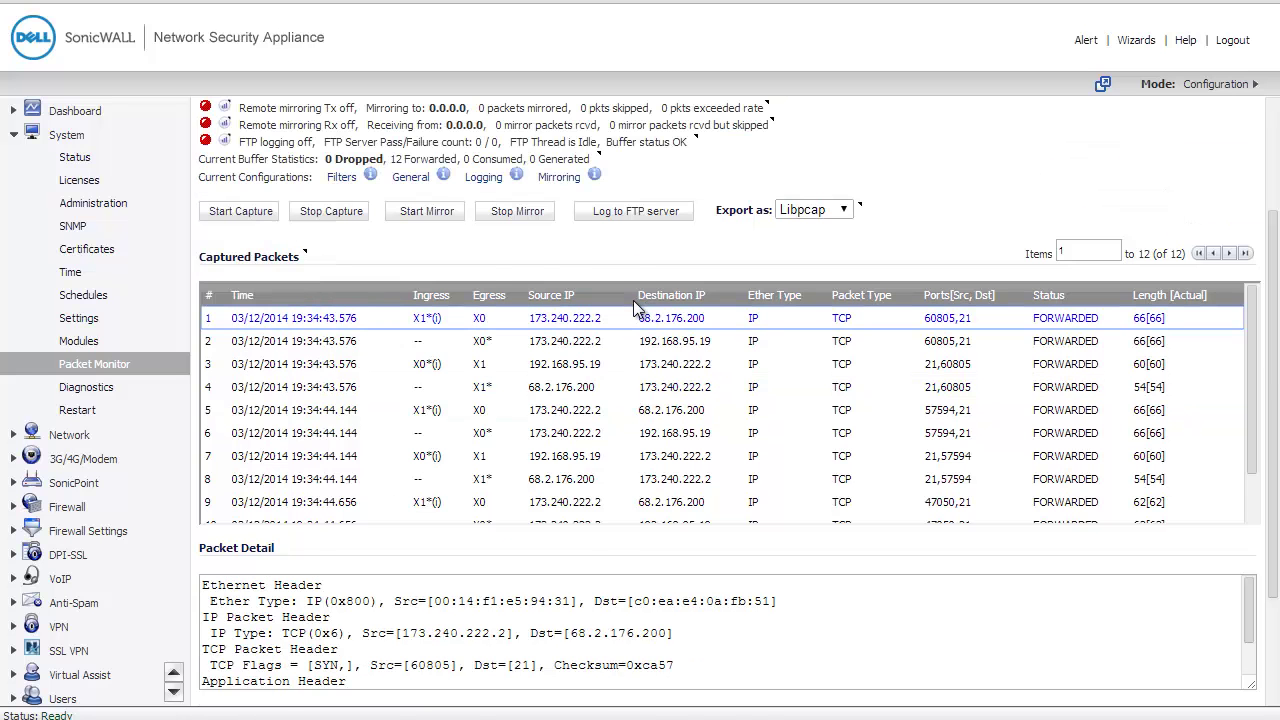
left_click(690, 256)
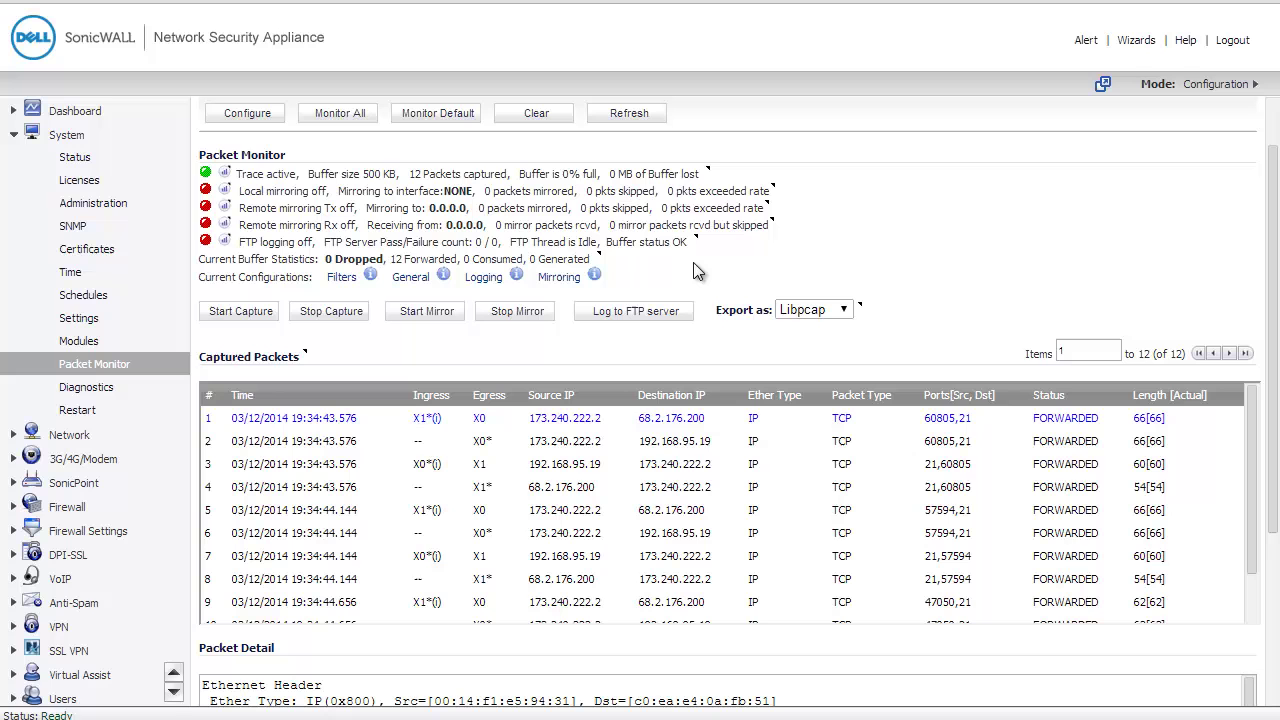